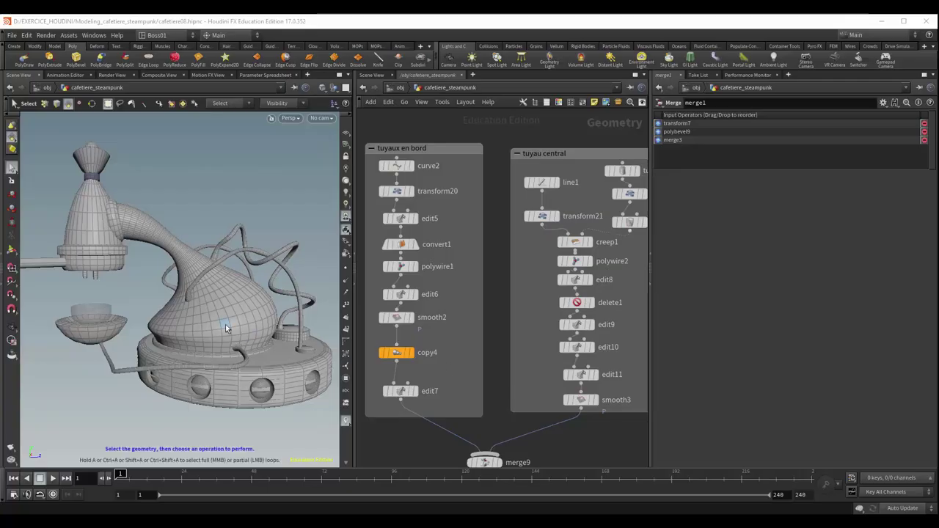
# - Orbit the view around the steampunk coffee maker model
pyautogui.moveTo(226, 324)
pyautogui.mouseDown()
pyautogui.moveTo(236, 340)
pyautogui.moveTo(240, 313)
pyautogui.moveTo(275, 311)
pyautogui.moveTo(249, 330)
pyautogui.mouseUp()
pyautogui.press('s')
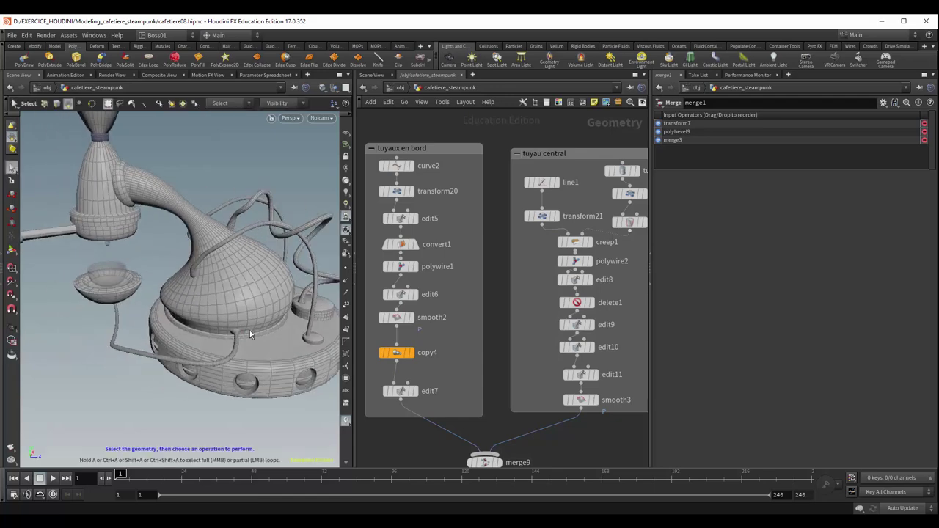
pyautogui.press('Escape')
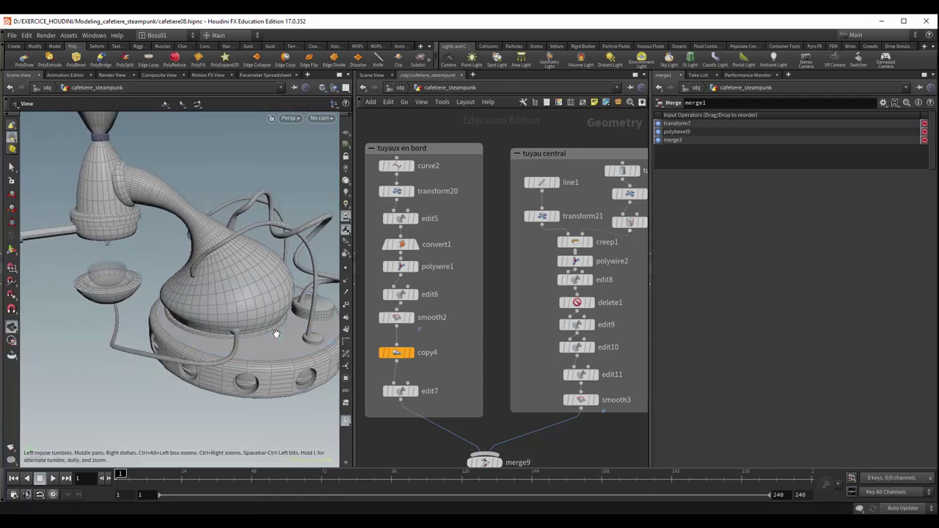
pyautogui.moveTo(278, 335)
pyautogui.mouseDown()
pyautogui.moveTo(326, 318)
pyautogui.moveTo(247, 310)
pyautogui.moveTo(273, 336)
pyautogui.moveTo(275, 328)
pyautogui.moveTo(259, 365)
pyautogui.moveTo(231, 347)
pyautogui.moveTo(237, 363)
pyautogui.moveTo(256, 360)
pyautogui.moveTo(253, 298)
pyautogui.mouseUp()
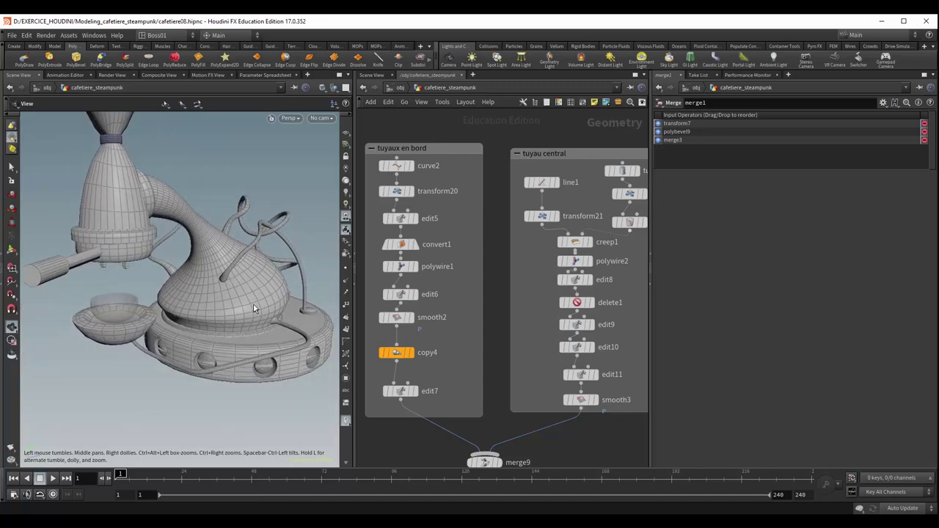
pyautogui.press('s')
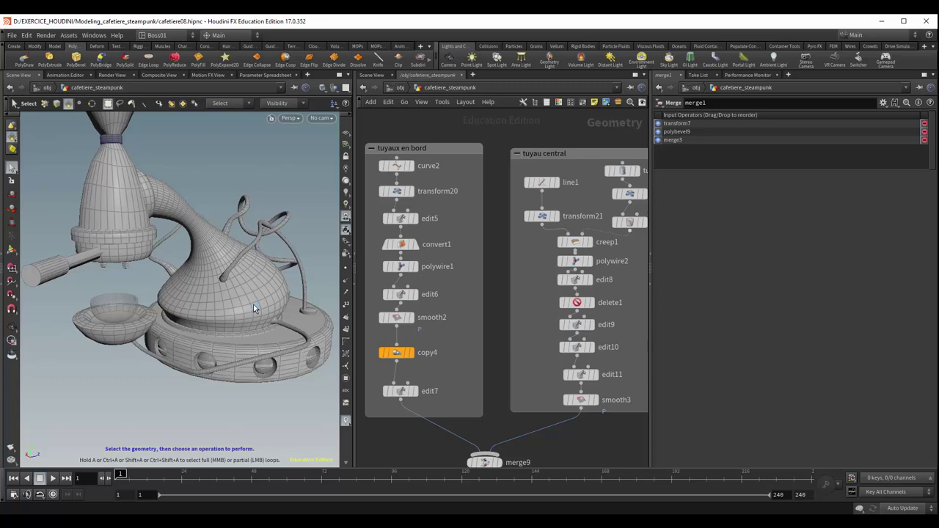
pyautogui.press('Escape')
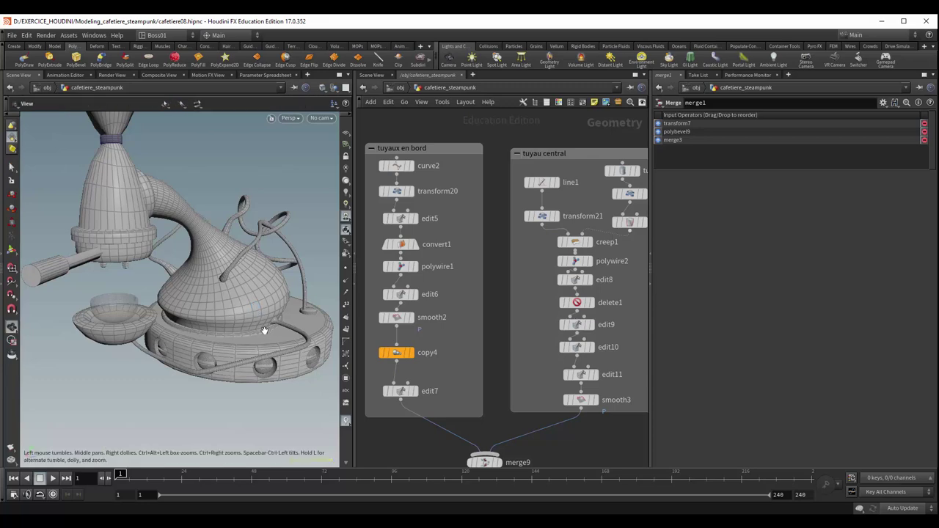
pyautogui.moveTo(264, 330)
pyautogui.mouseDown()
pyautogui.moveTo(253, 310)
pyautogui.moveTo(212, 338)
pyautogui.mouseUp()
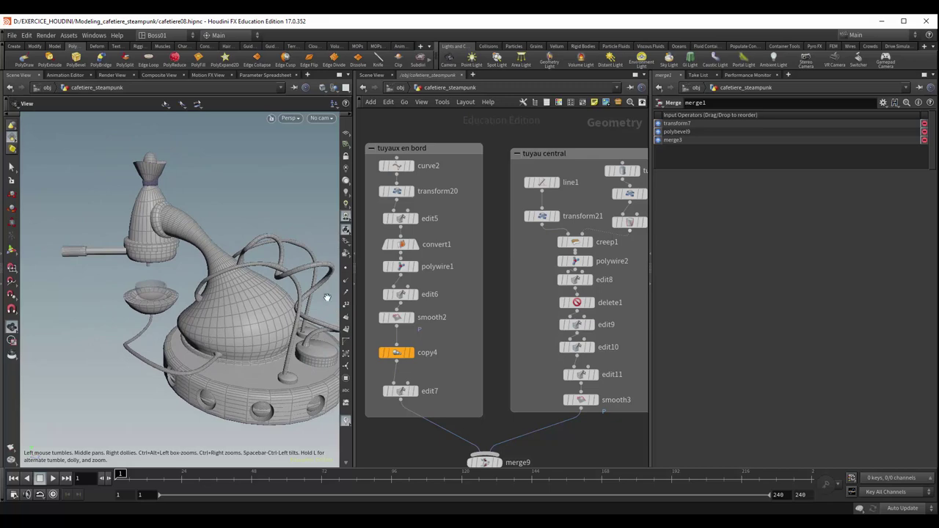
pyautogui.moveTo(253, 380)
pyautogui.mouseDown()
pyautogui.moveTo(256, 371)
pyautogui.moveTo(309, 367)
pyautogui.moveTo(297, 372)
pyautogui.moveTo(268, 357)
pyautogui.moveTo(281, 337)
pyautogui.mouseUp()
pyautogui.press('s')
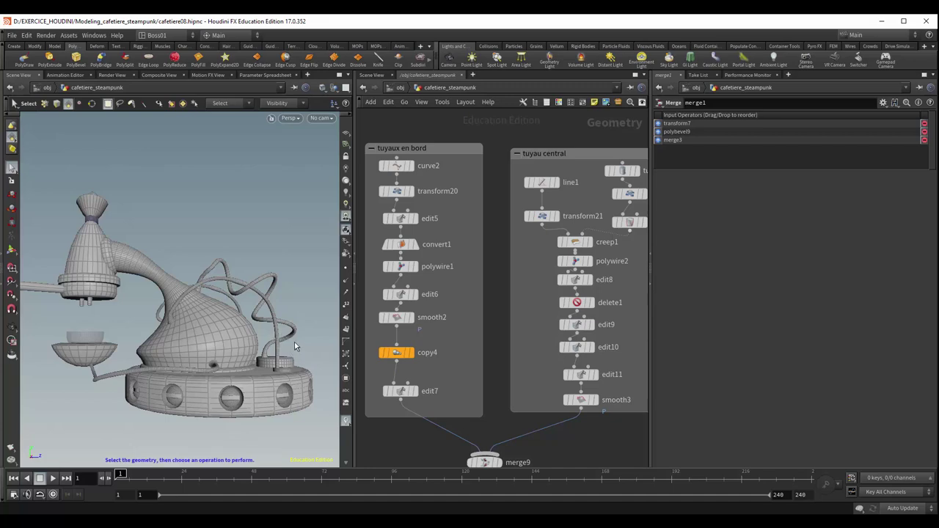
pyautogui.press('Escape')
pyautogui.moveTo(296, 341); pyautogui.dragTo(193, 357)
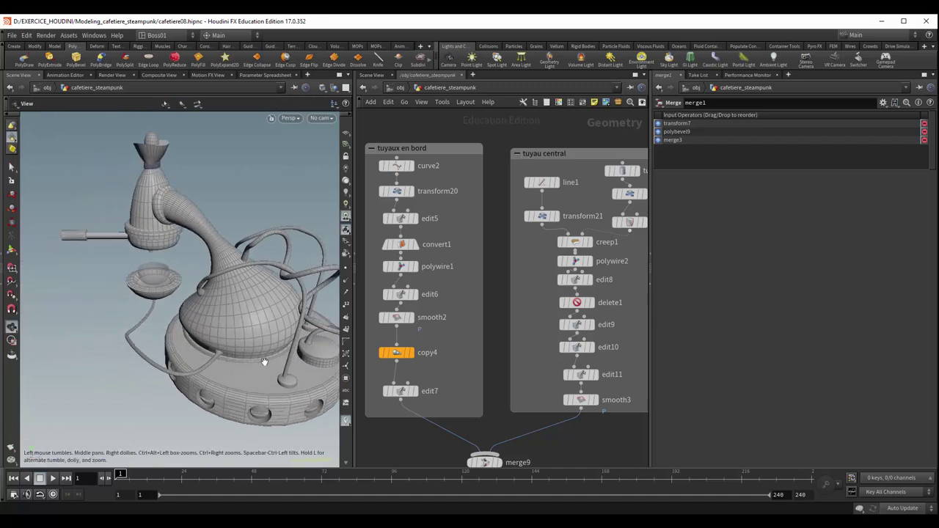
pyautogui.press('s')
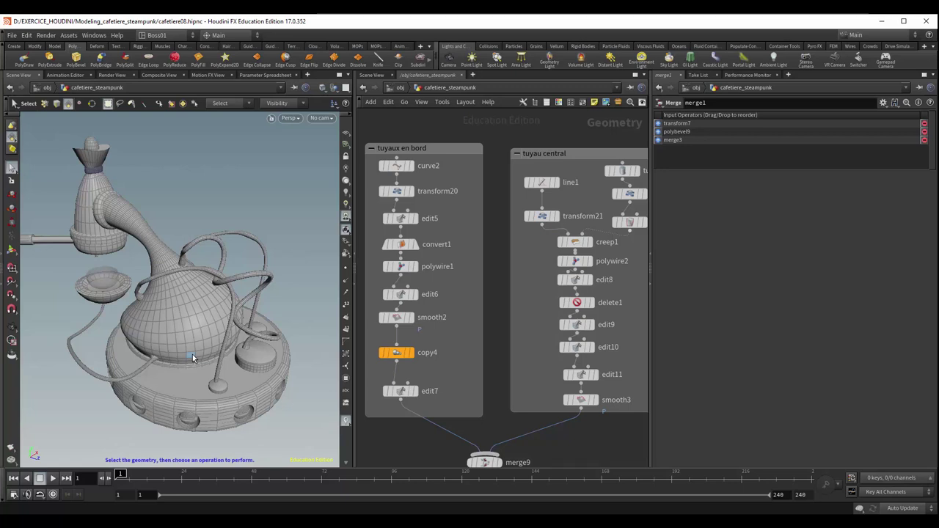
pyautogui.press('Escape')
pyautogui.moveTo(173, 376)
pyautogui.mouseDown()
pyautogui.moveTo(224, 330)
pyautogui.moveTo(220, 345)
pyautogui.moveTo(189, 360)
pyautogui.moveTo(209, 360)
pyautogui.moveTo(143, 355)
pyautogui.moveTo(157, 325)
pyautogui.moveTo(163, 342)
pyautogui.moveTo(195, 353)
pyautogui.moveTo(190, 366)
pyautogui.moveTo(212, 394)
pyautogui.moveTo(220, 359)
pyautogui.moveTo(211, 347)
pyautogui.moveTo(219, 353)
pyautogui.moveTo(295, 294)
pyautogui.moveTo(262, 358)
pyautogui.mouseUp()
pyautogui.scroll(3, 228, 322)
pyautogui.scroll(2, 232, 318)
pyautogui.press('s')
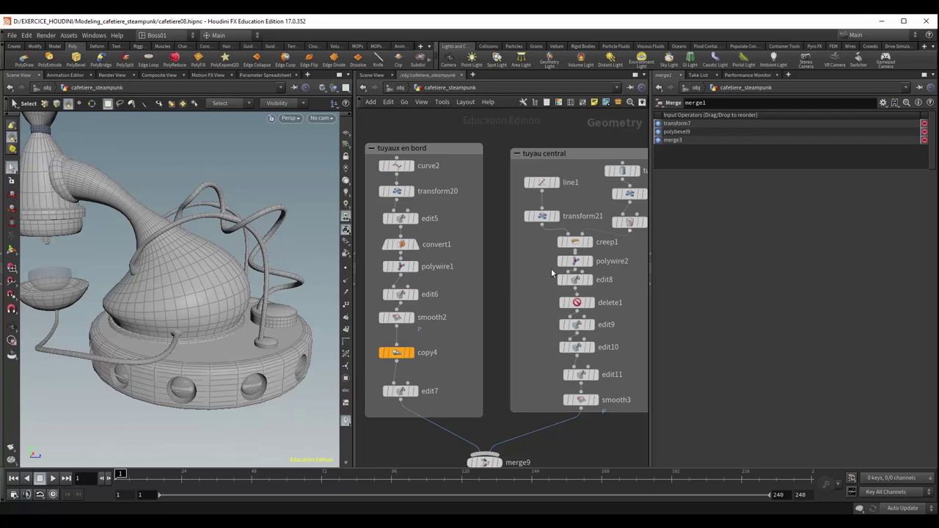
pyautogui.press('v')
# - Shift the tuyau central network left and zoom in on the tube14, modif_forme and bend1 branch
pyautogui.moveTo(575, 156); pyautogui.dragTo(562, 153)
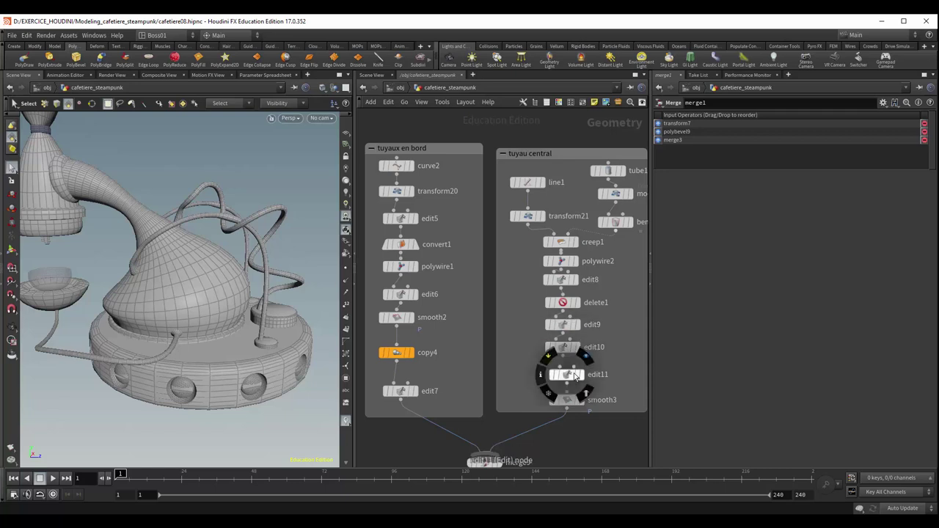
pyautogui.moveTo(566, 282); pyautogui.dragTo(567, 288)
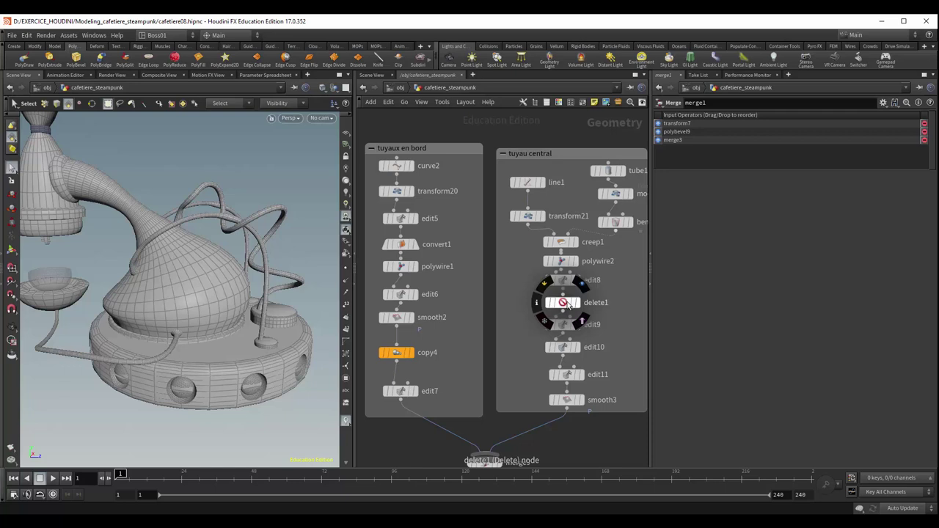
pyautogui.moveTo(610, 339); pyautogui.dragTo(581, 354, button='middle')
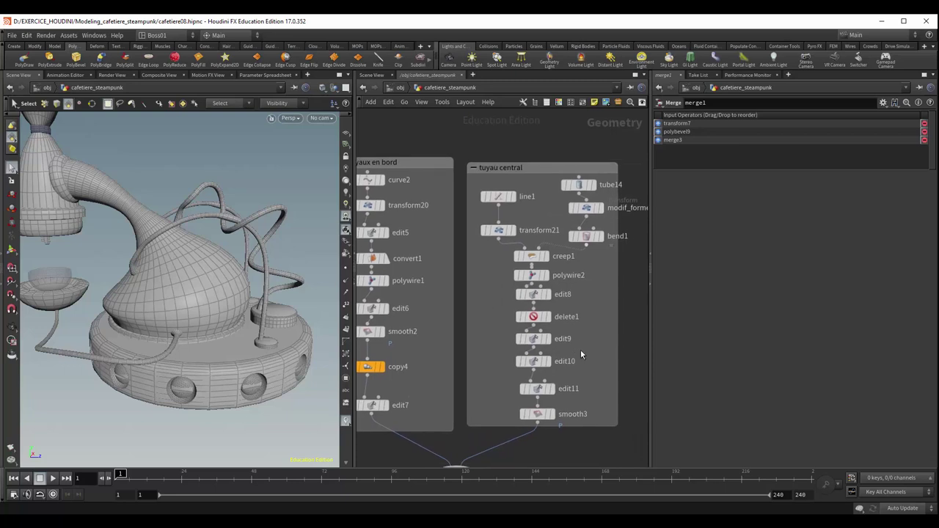
pyautogui.scroll(3, 581, 345)
pyautogui.scroll(-1, 580, 342)
pyautogui.moveTo(580, 342); pyautogui.dragTo(571, 369, button='middle')
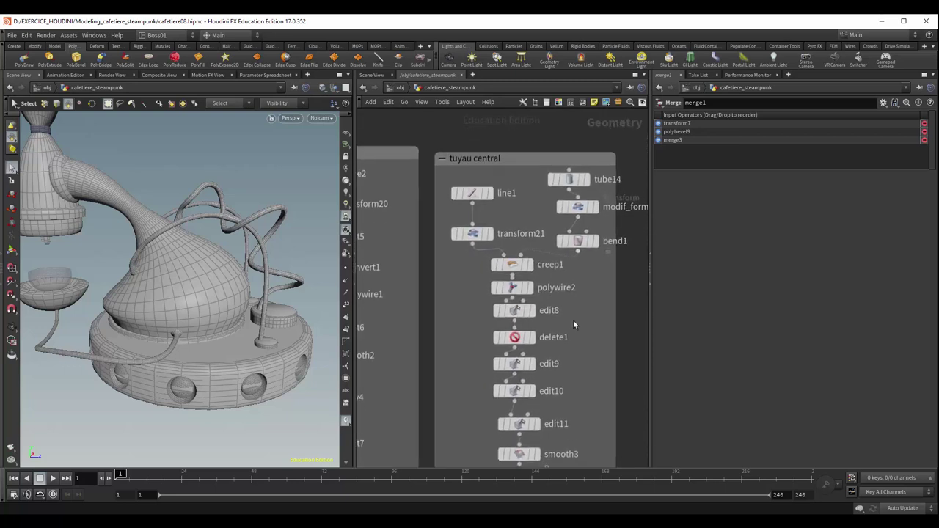
# - Inspect the tube14 cylinder's parameters while orbiting around the coffee maker
pyautogui.click(571, 180)
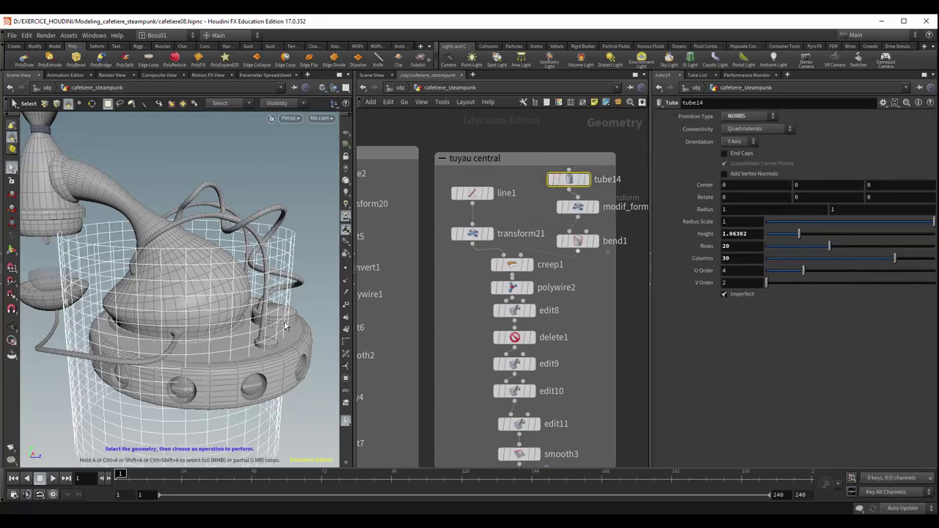
pyautogui.press('Escape')
pyautogui.moveTo(251, 334)
pyautogui.mouseDown()
pyautogui.moveTo(286, 243)
pyautogui.moveTo(265, 239)
pyautogui.mouseUp()
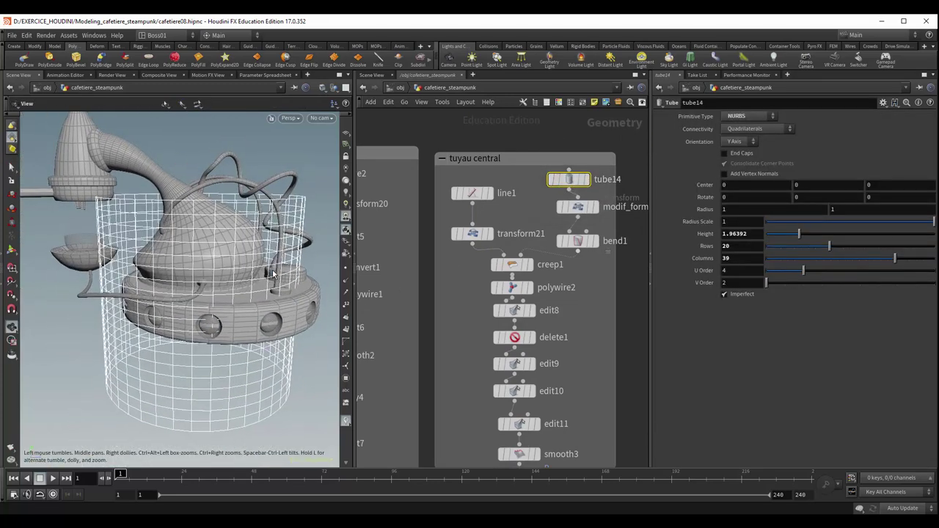
pyautogui.press('s')
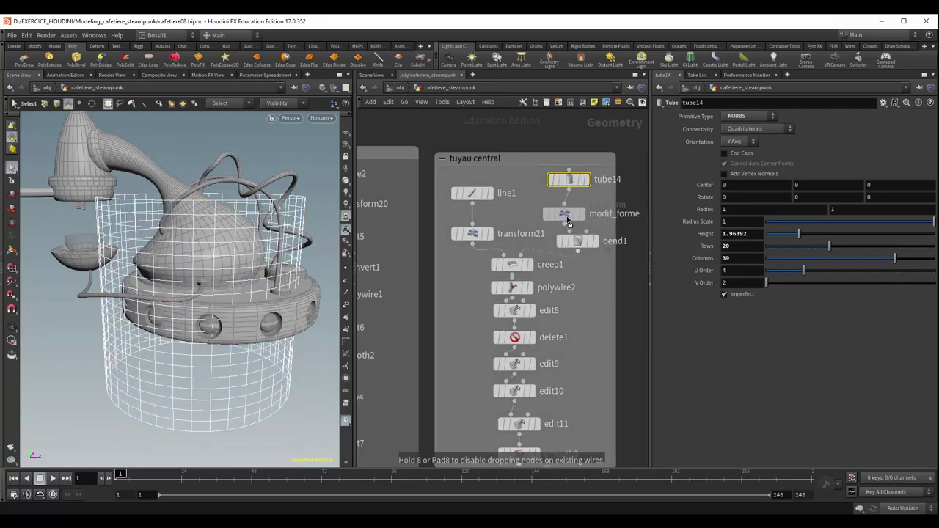
# - Show modif_forme's transform (scale 0.242659, uniform scale 0.8) and view the slim tube by the boiler
pyautogui.click(568, 209)
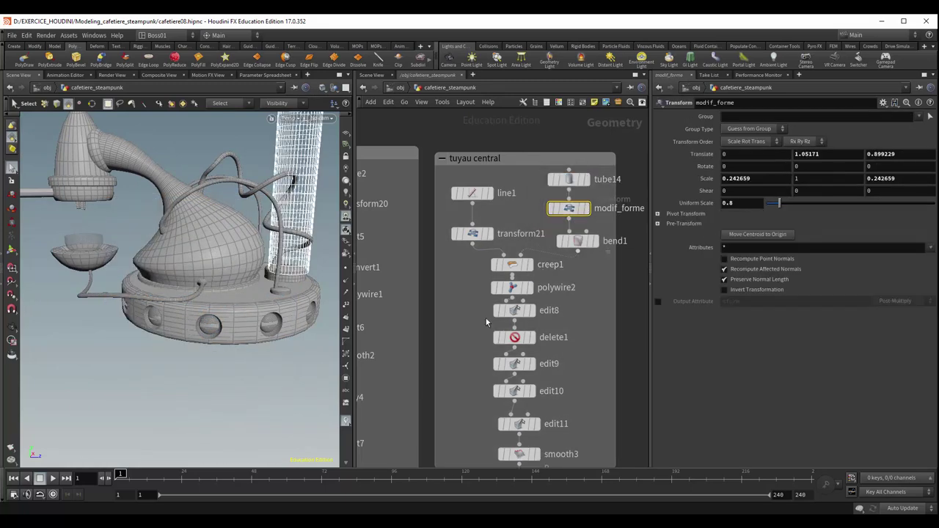
pyautogui.press('Escape')
pyautogui.moveTo(283, 283); pyautogui.dragTo(233, 406)
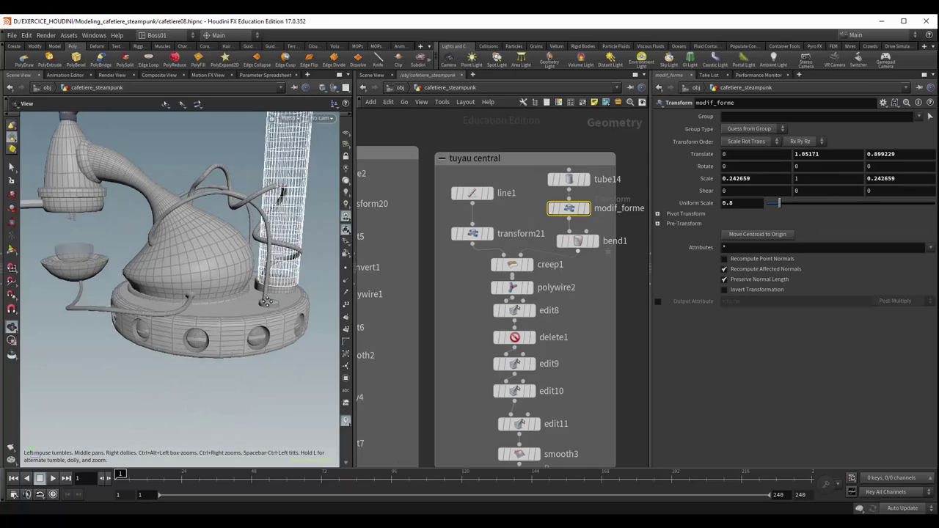
pyautogui.press('s')
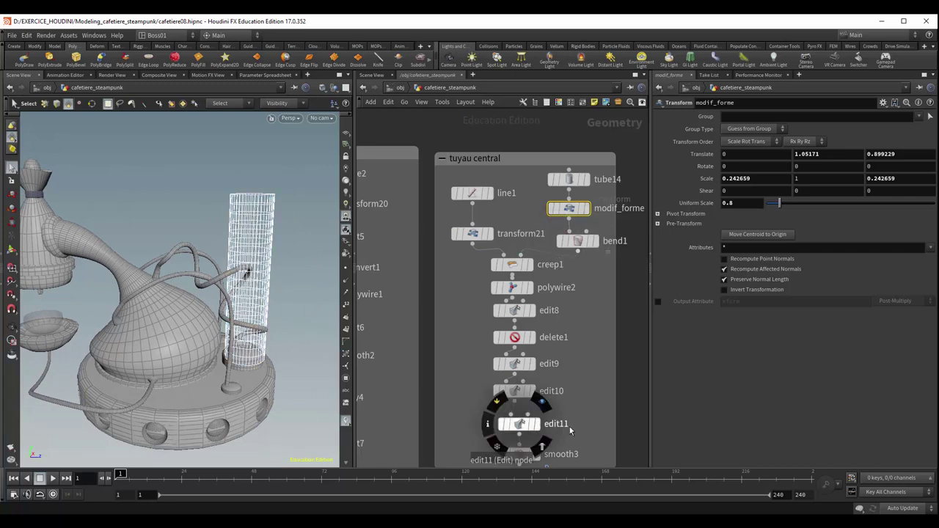
# - Pan the network and nudge modif_forme into line between tube14 and bend1
pyautogui.moveTo(583, 400)
pyautogui.mouseDown(button='middle')
pyautogui.moveTo(589, 364)
pyautogui.moveTo(584, 392)
pyautogui.mouseUp(button='middle')
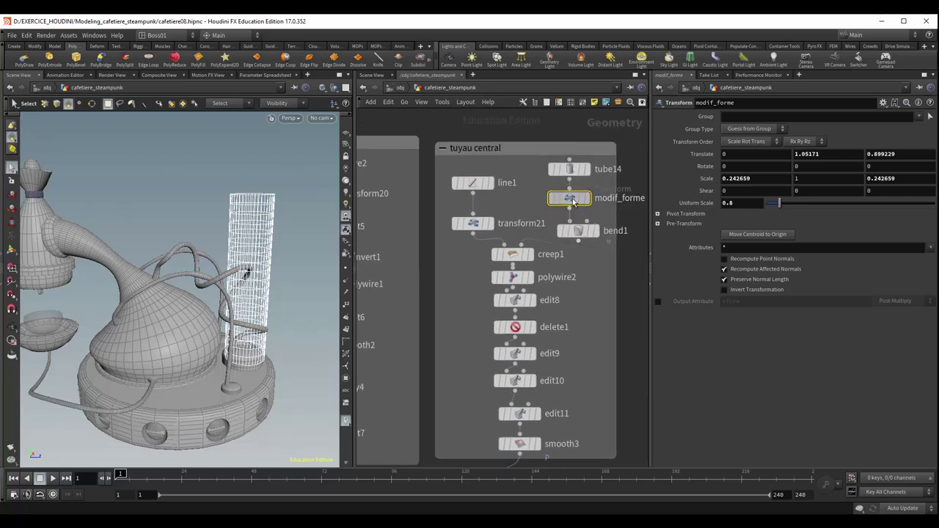
pyautogui.moveTo(570, 198)
pyautogui.mouseDown()
pyautogui.moveTo(580, 205)
pyautogui.moveTo(572, 200)
pyautogui.mouseUp()
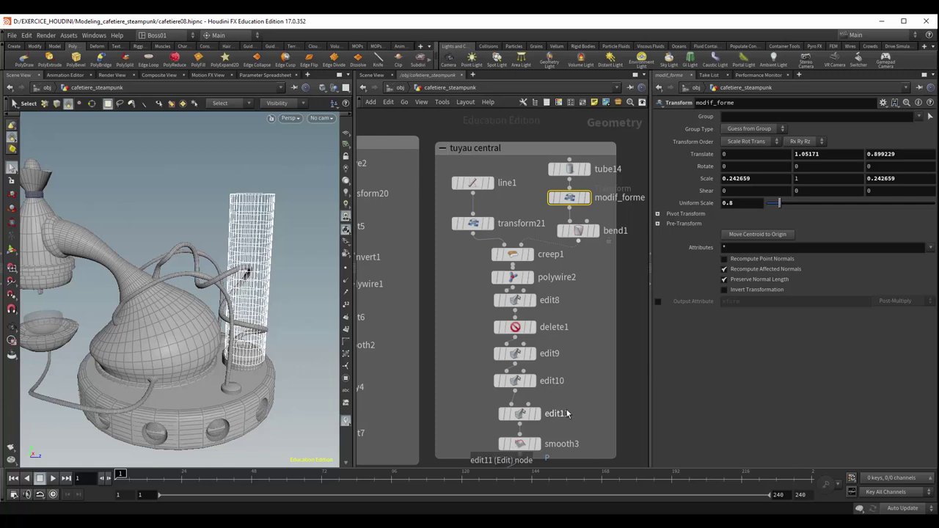
pyautogui.scroll(-1, 567, 413)
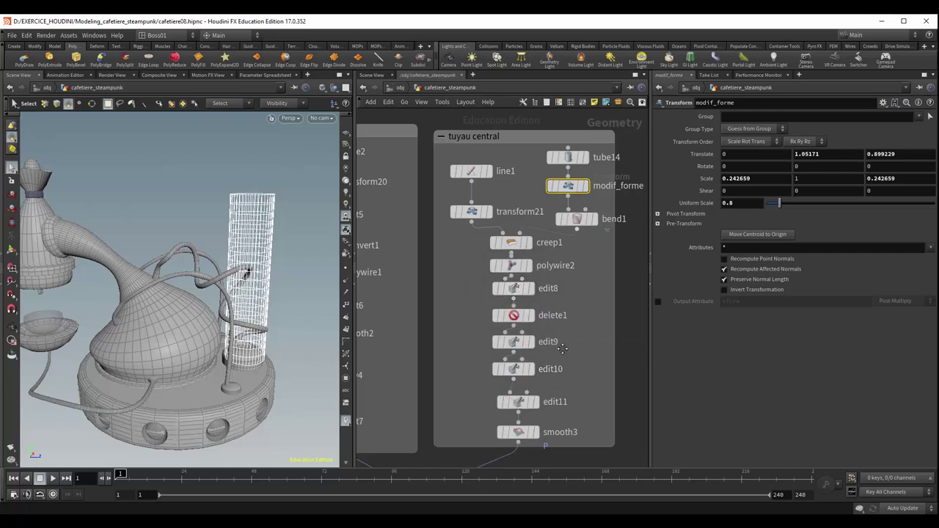
pyautogui.moveTo(562, 349); pyautogui.dragTo(548, 352, button='middle')
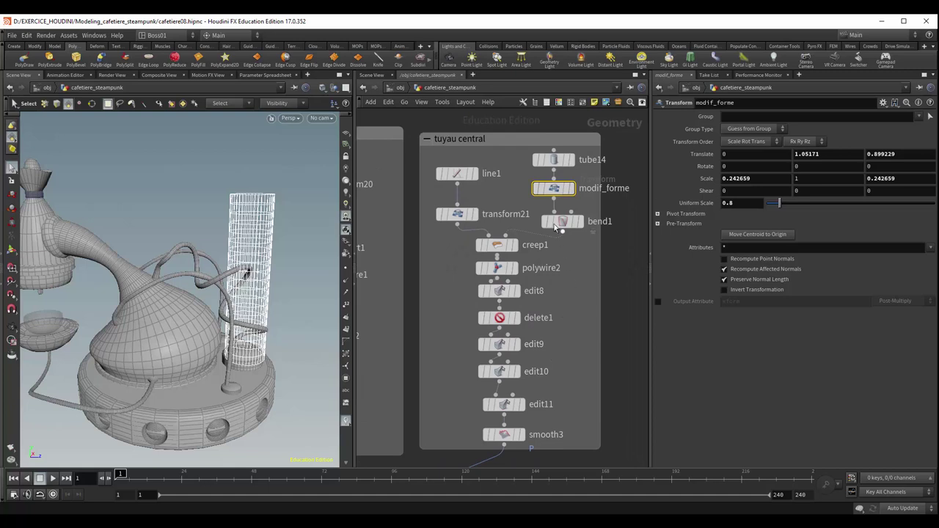
pyautogui.moveTo(554, 189); pyautogui.dragTo(555, 190)
pyautogui.click(563, 221)
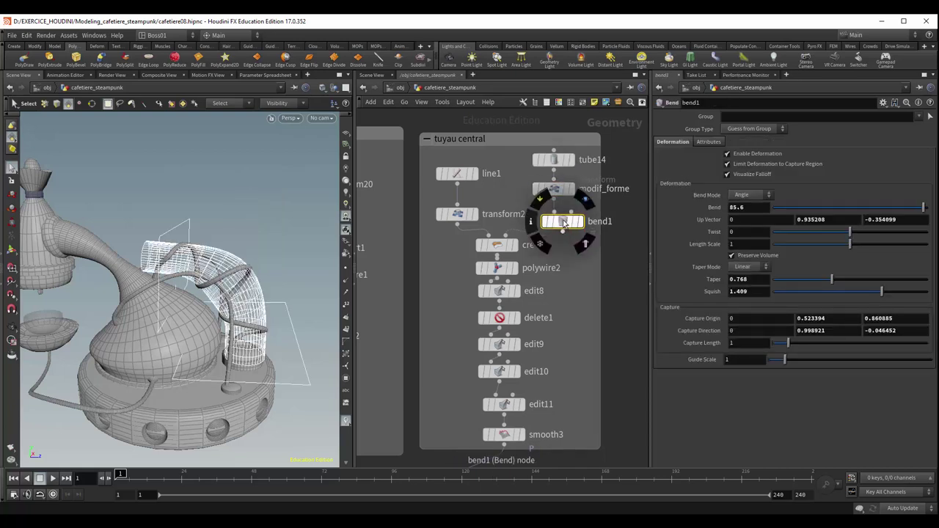
pyautogui.click(748, 207)
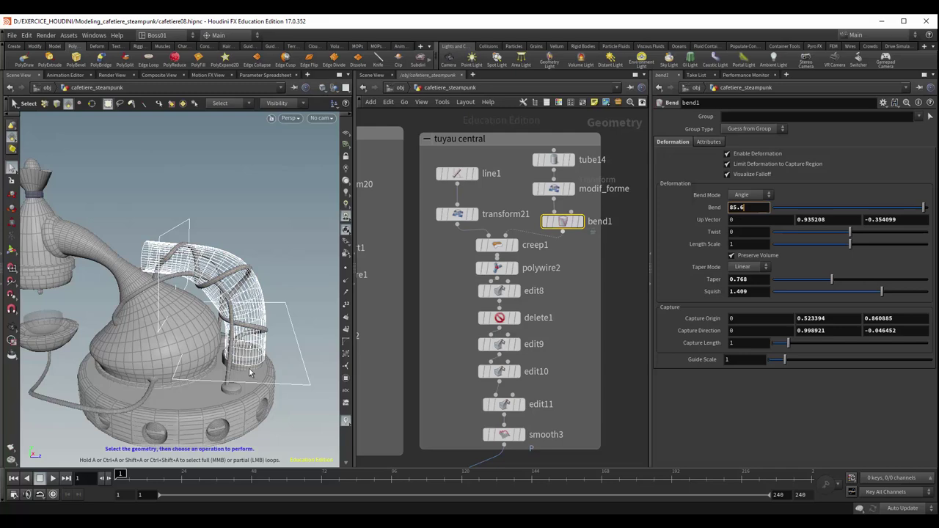
pyautogui.click(272, 323)
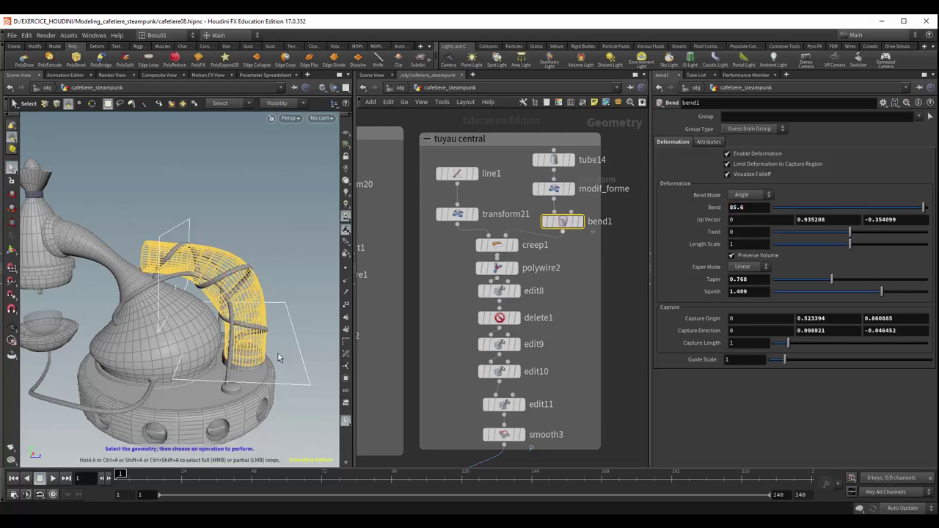
pyautogui.press('Escape')
pyautogui.moveTo(277, 358)
pyautogui.mouseDown()
pyautogui.moveTo(278, 294)
pyautogui.moveTo(198, 308)
pyautogui.mouseUp()
pyautogui.scroll(3, 279, 294)
pyautogui.press('s')
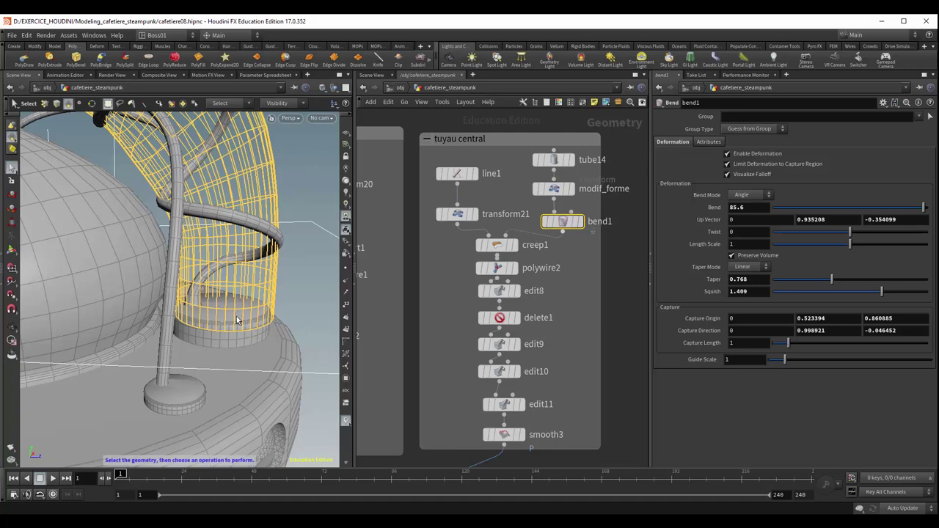
pyautogui.moveTo(247, 279)
pyautogui.mouseDown()
pyautogui.moveTo(268, 339)
pyautogui.moveTo(270, 272)
pyautogui.mouseUp()
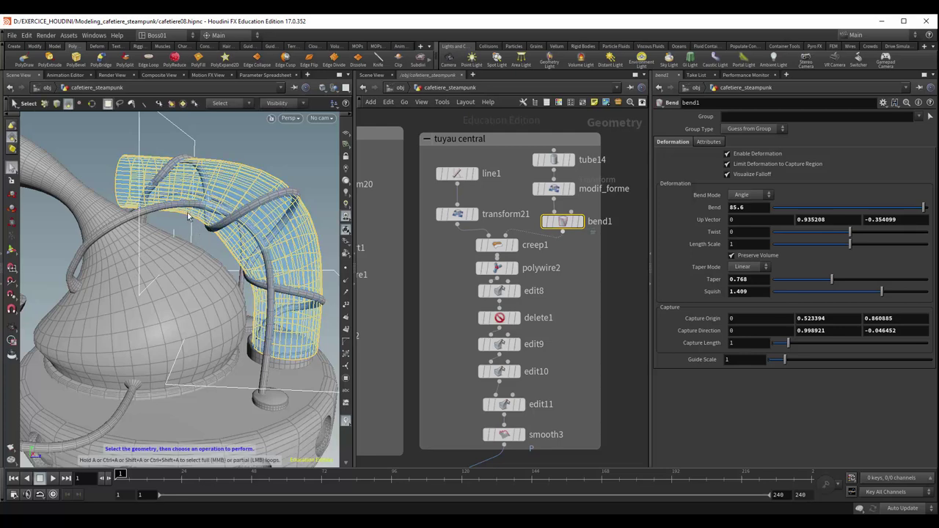
pyautogui.moveTo(182, 247)
pyautogui.mouseDown()
pyautogui.moveTo(217, 287)
pyautogui.moveTo(201, 309)
pyautogui.mouseUp()
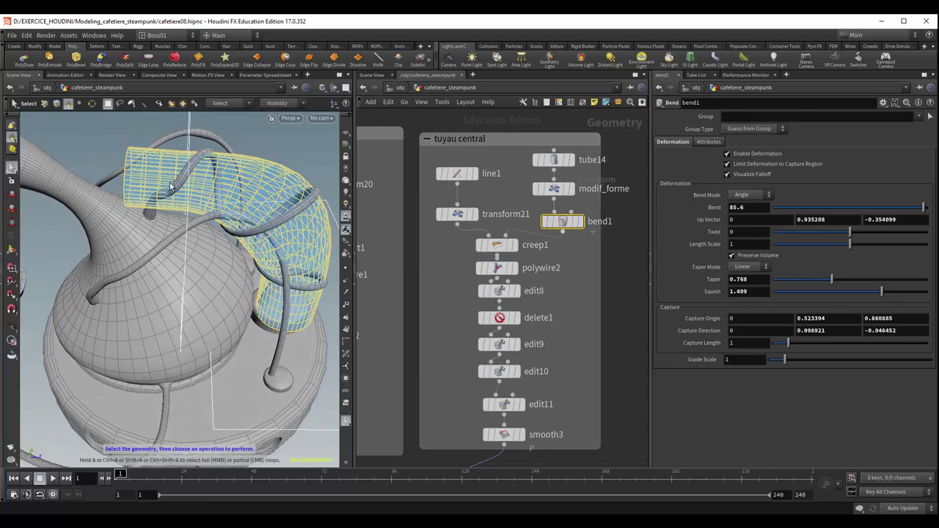
pyautogui.moveTo(297, 262)
pyautogui.mouseDown()
pyautogui.moveTo(220, 237)
pyautogui.moveTo(211, 192)
pyautogui.mouseUp()
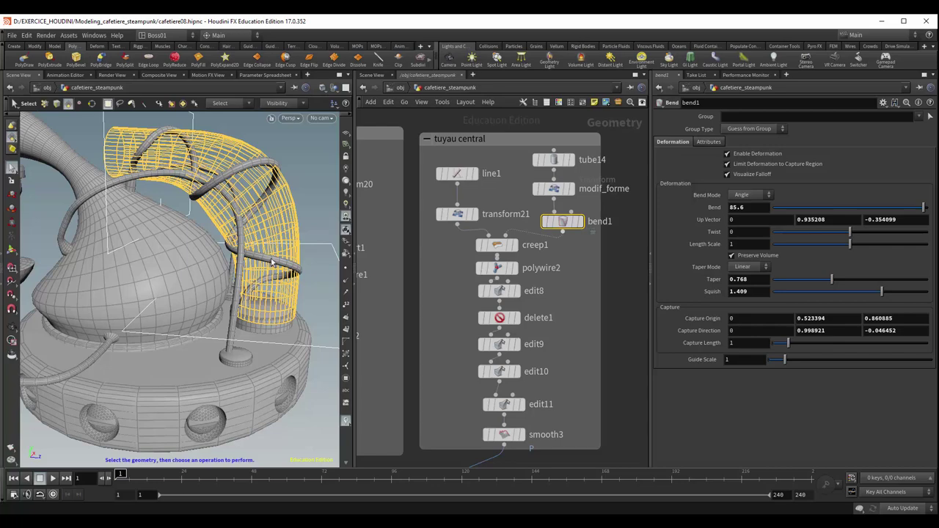
pyautogui.moveTo(271, 261); pyautogui.dragTo(262, 247)
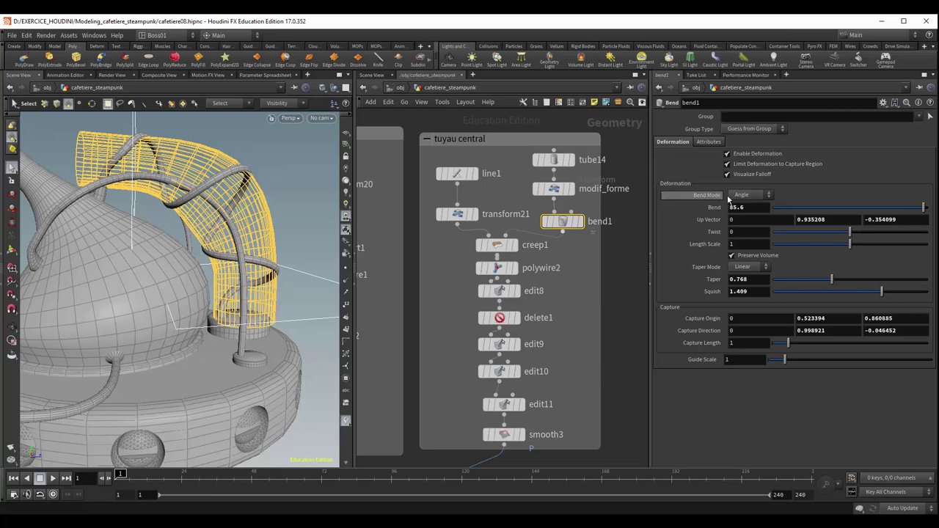
# - Keep bend1's Bend Mode at Angle, nudge bend1 in the network, and bring up the Tab node menu
pyautogui.click(750, 195)
pyautogui.click(747, 205)
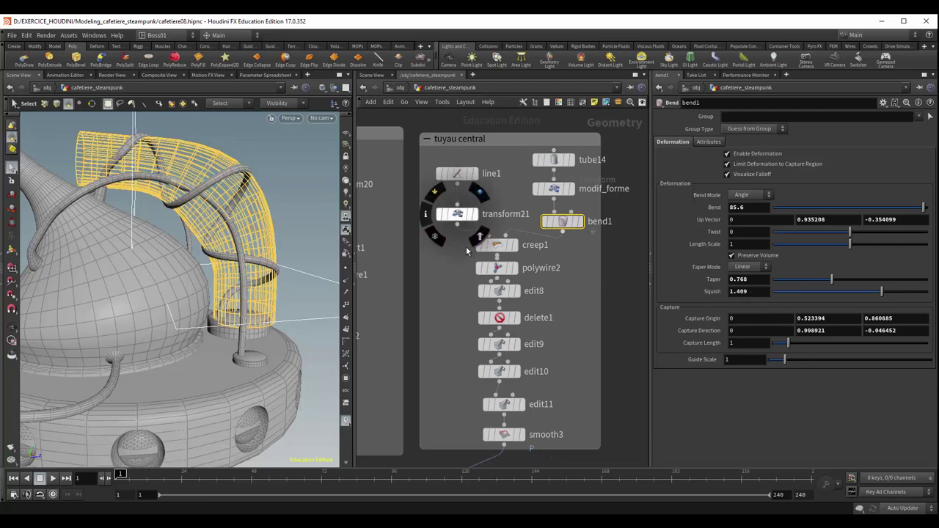
pyautogui.moveTo(474, 316); pyautogui.dragTo(464, 301, button='middle')
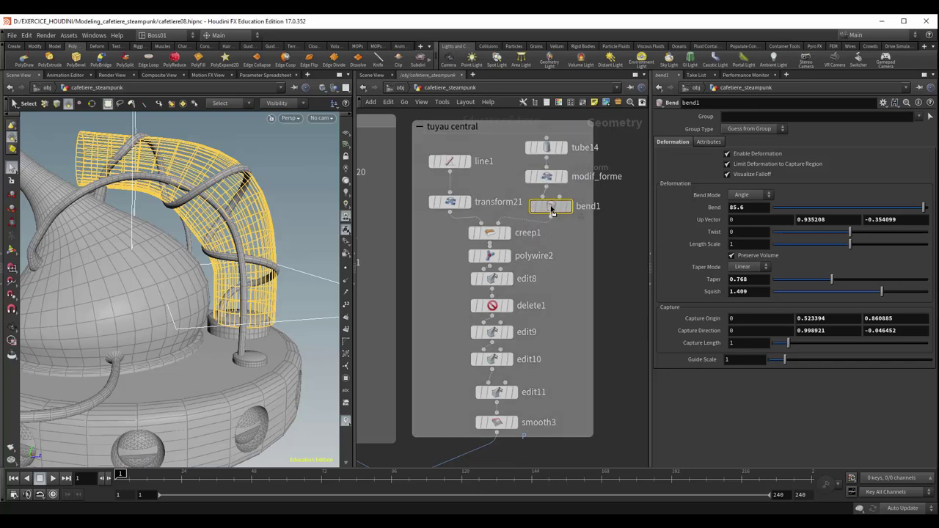
pyautogui.moveTo(556, 211); pyautogui.dragTo(550, 204)
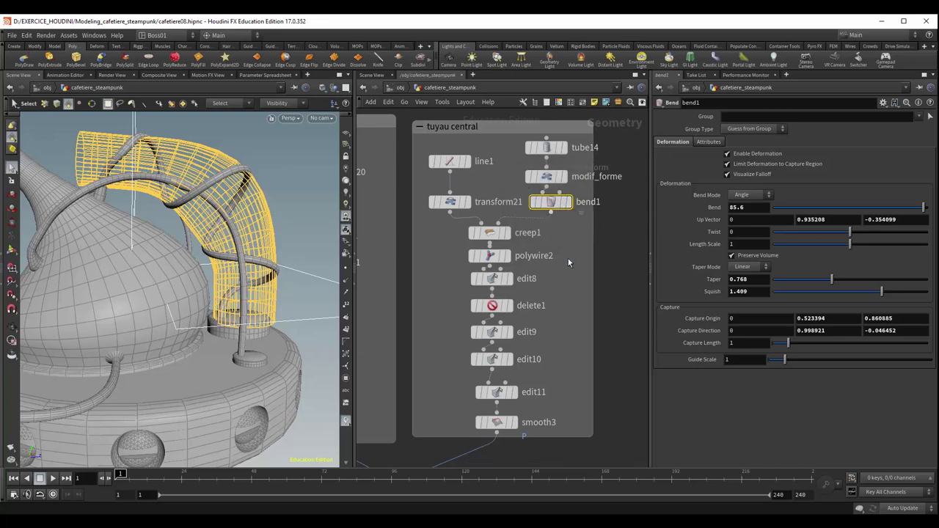
pyautogui.press('Tab')
pyautogui.moveTo(587, 323)
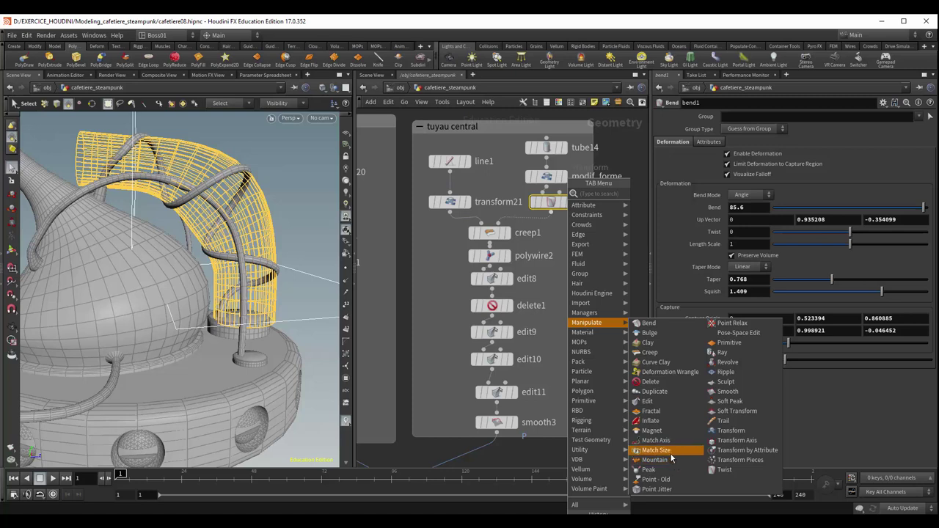
# - Dismiss the node menu and show line1's parameters (Length 3.45, 50 points), orbiting around the pipes
pyautogui.press('Escape')
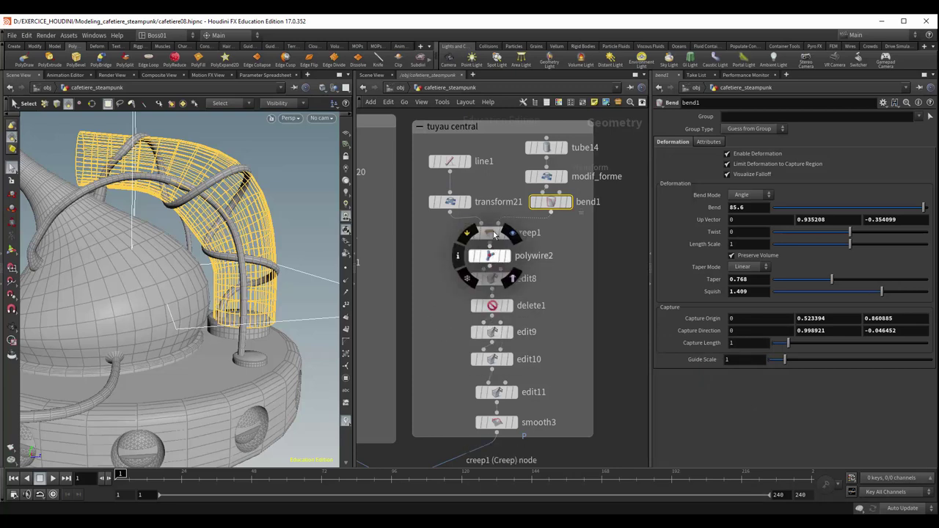
pyautogui.moveTo(449, 162)
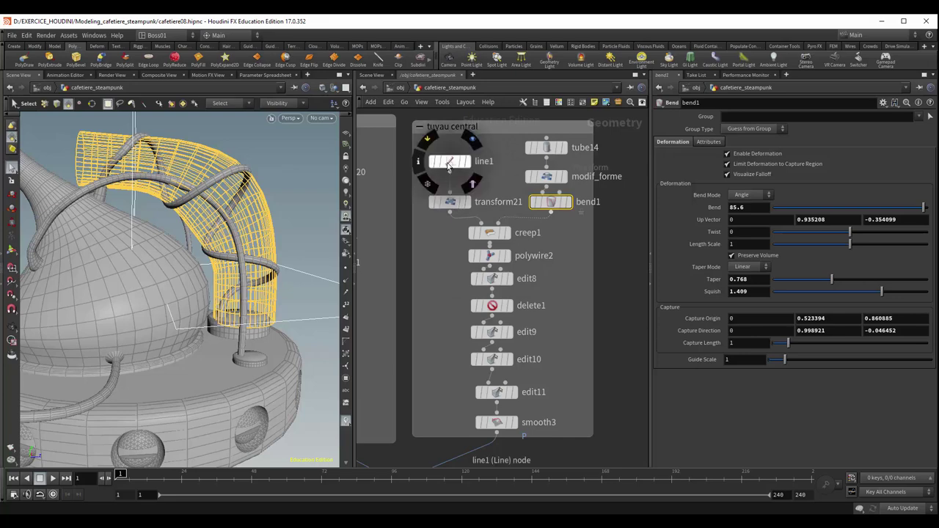
pyautogui.moveTo(449, 162); pyautogui.dragTo(449, 156)
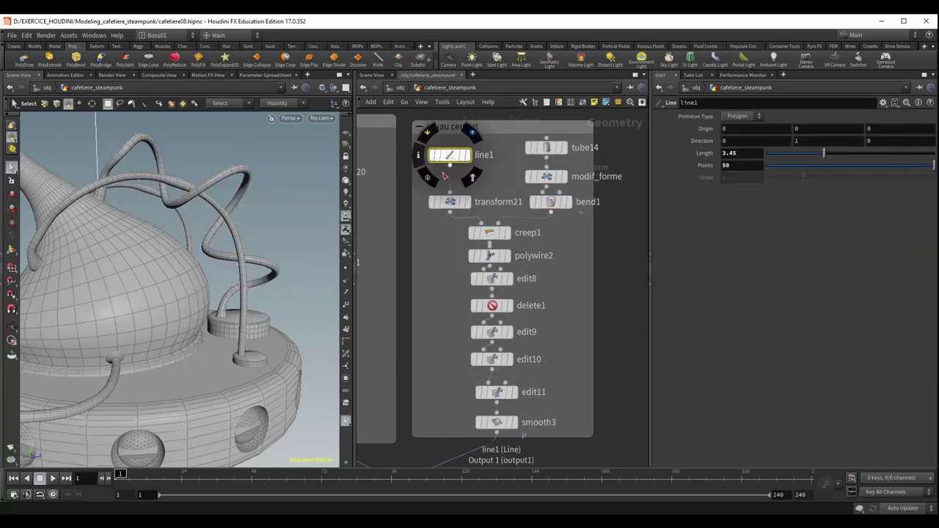
pyautogui.moveTo(199, 262); pyautogui.dragTo(241, 396)
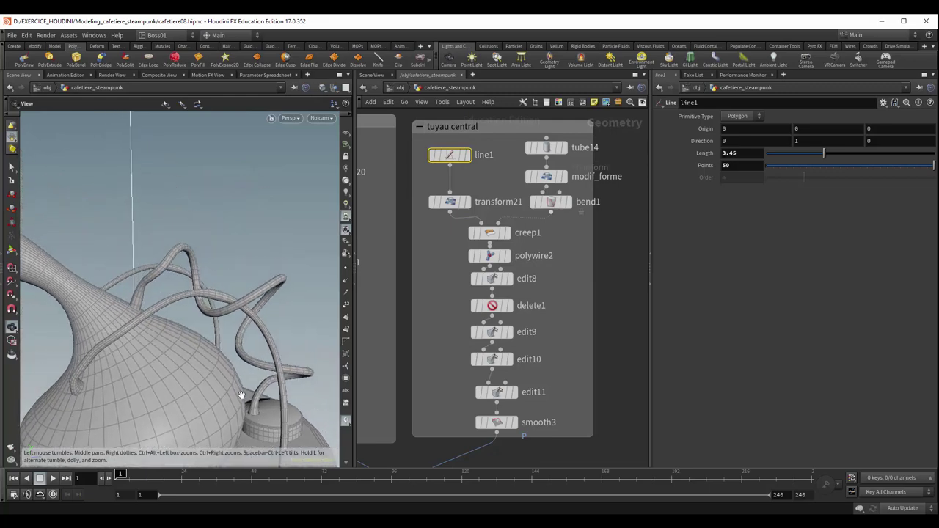
pyautogui.scroll(-3, 242, 396)
pyautogui.scroll(-3, 228, 363)
pyautogui.scroll(-3, 234, 365)
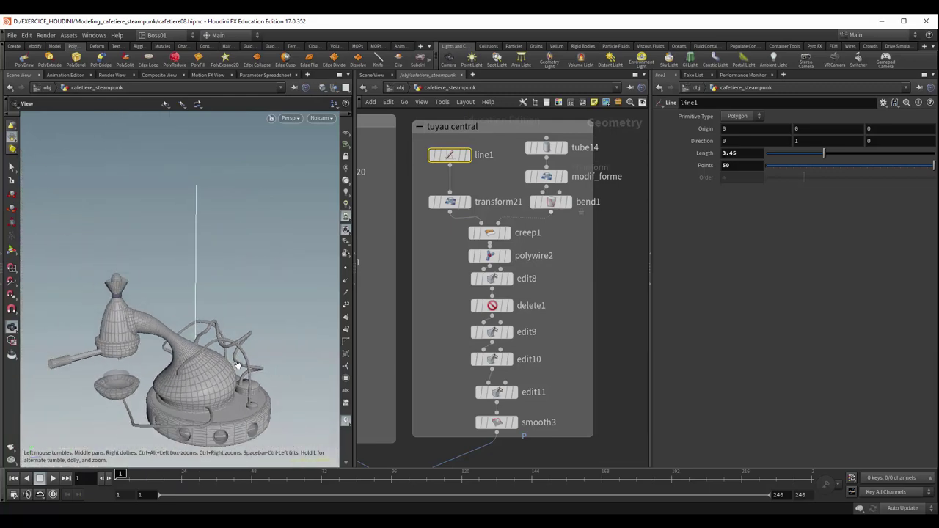
# - Keep line1 at 50 points with Polygon primitive type, and move transform21 up toward line1
pyautogui.scroll(2, 237, 364)
pyautogui.scroll(1, 236, 360)
pyautogui.scroll(2, 234, 345)
pyautogui.scroll(2, 233, 319)
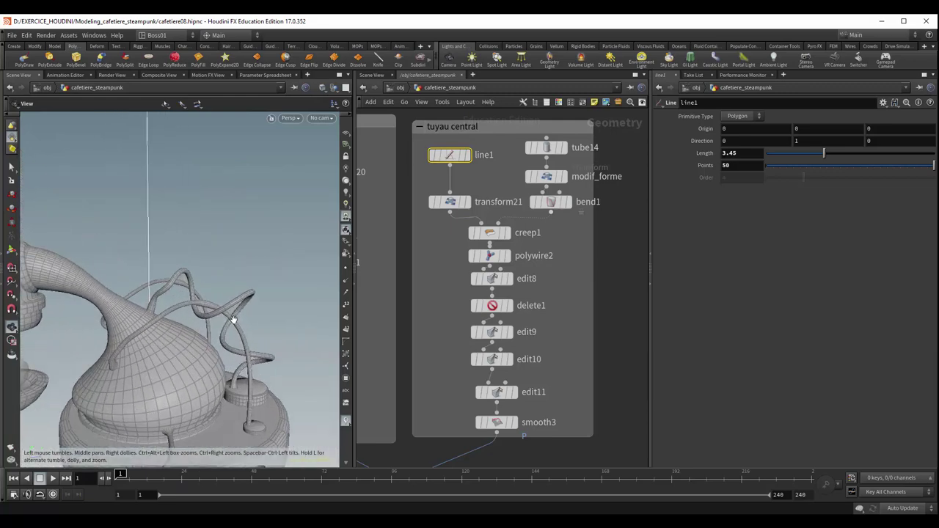
pyautogui.scroll(-5, 233, 319)
pyautogui.scroll(-1, 227, 293)
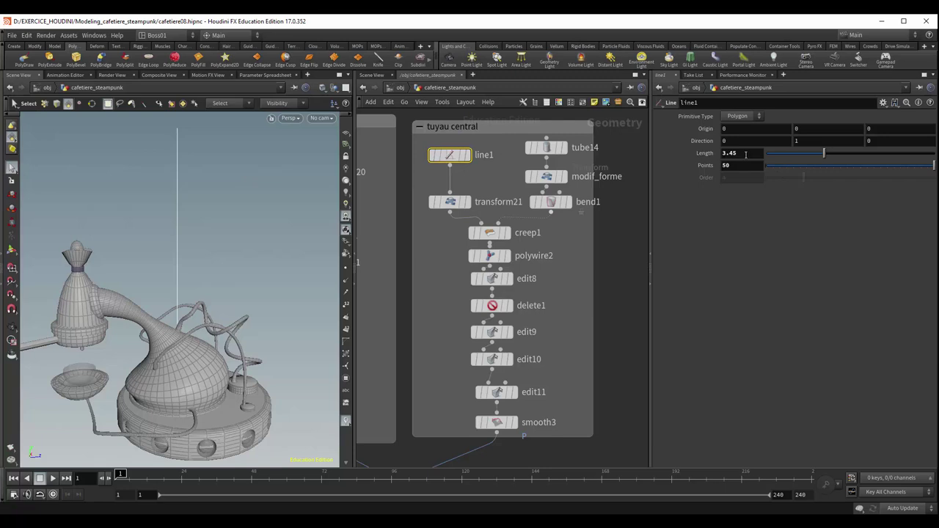
pyautogui.click(735, 168)
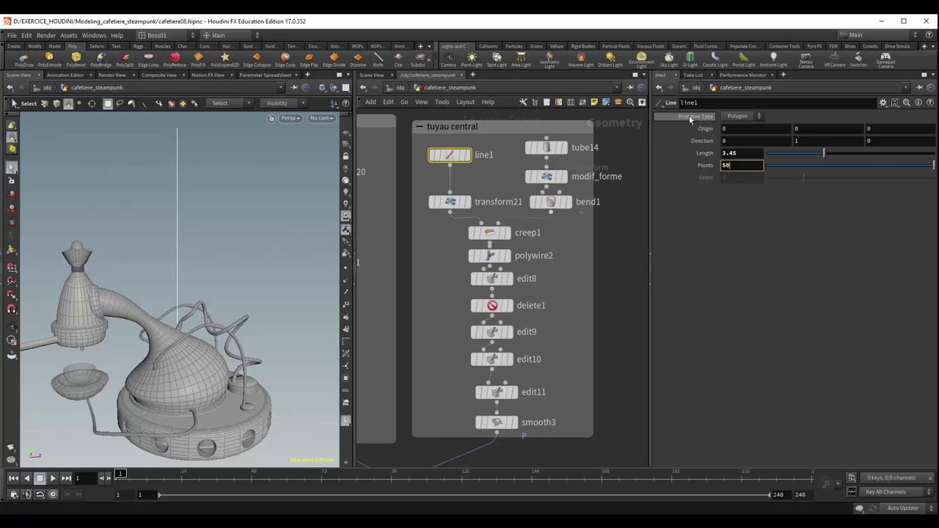
pyautogui.click(741, 117)
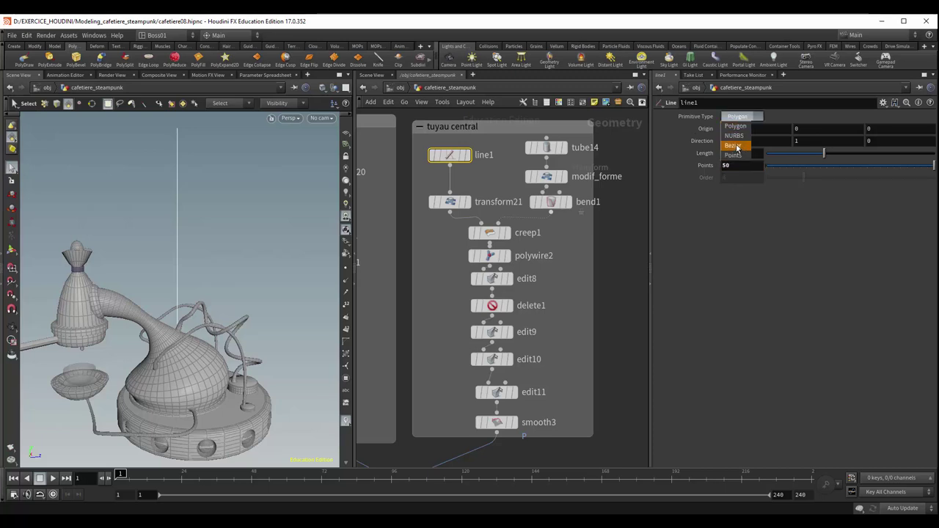
pyautogui.click(678, 175)
pyautogui.moveTo(489, 255)
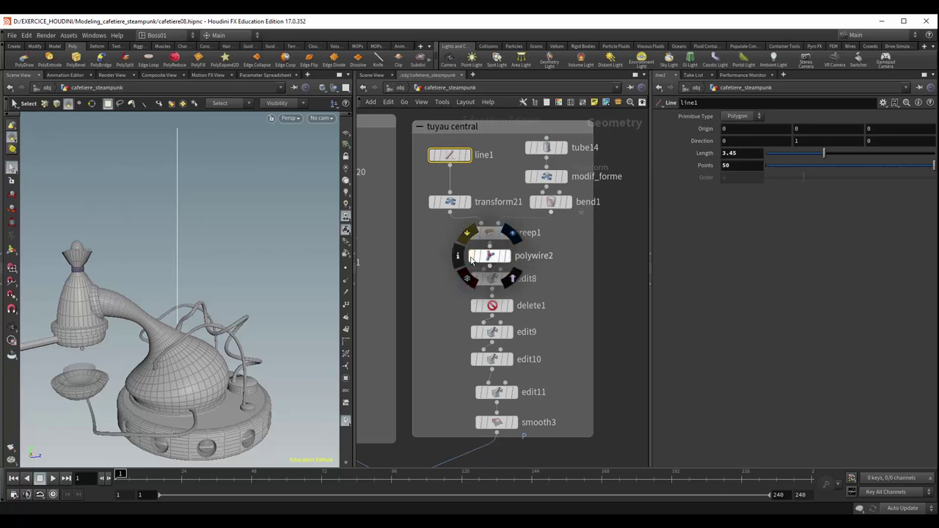
pyautogui.moveTo(453, 205); pyautogui.dragTo(453, 193)
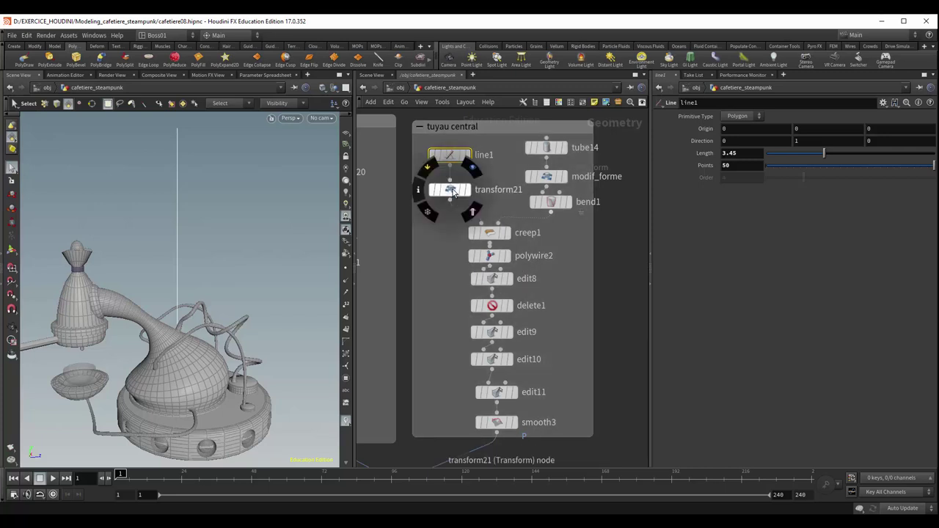
# - Rename transform21 to orient_transform and set its display flag
pyautogui.click(453, 192)
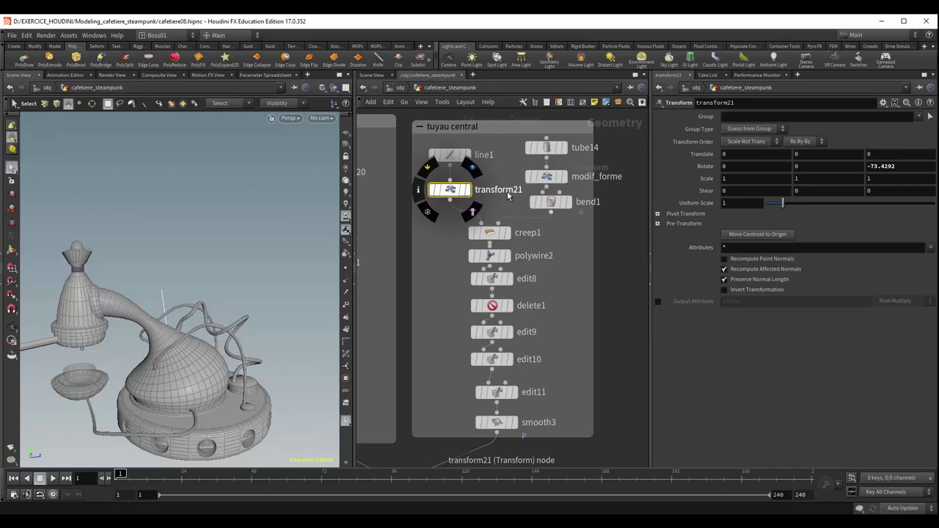
pyautogui.doubleClick(507, 190)
pyautogui.moveTo(526, 191); pyautogui.dragTo(475, 192)
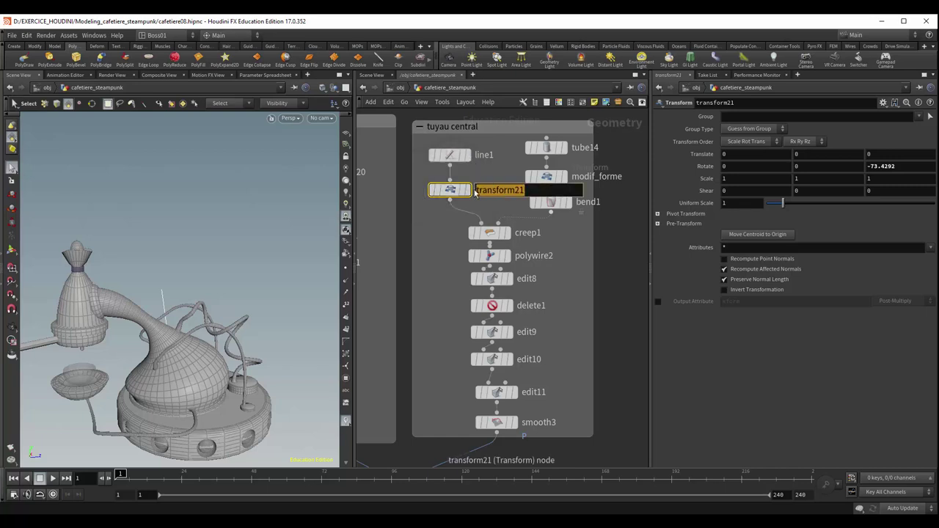
pyautogui.write('orient')
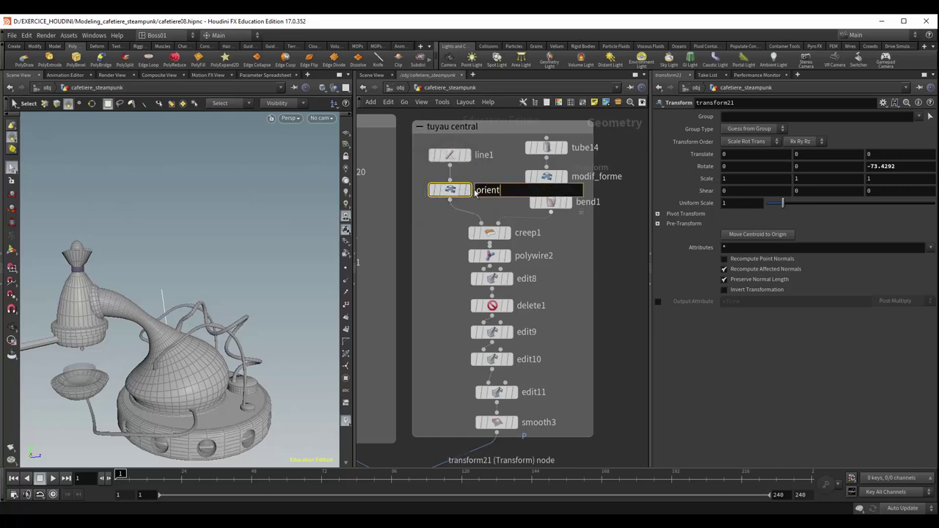
pyautogui.write('_tra')
pyautogui.write('nsfor')
pyautogui.write('m')
pyautogui.press('Return')
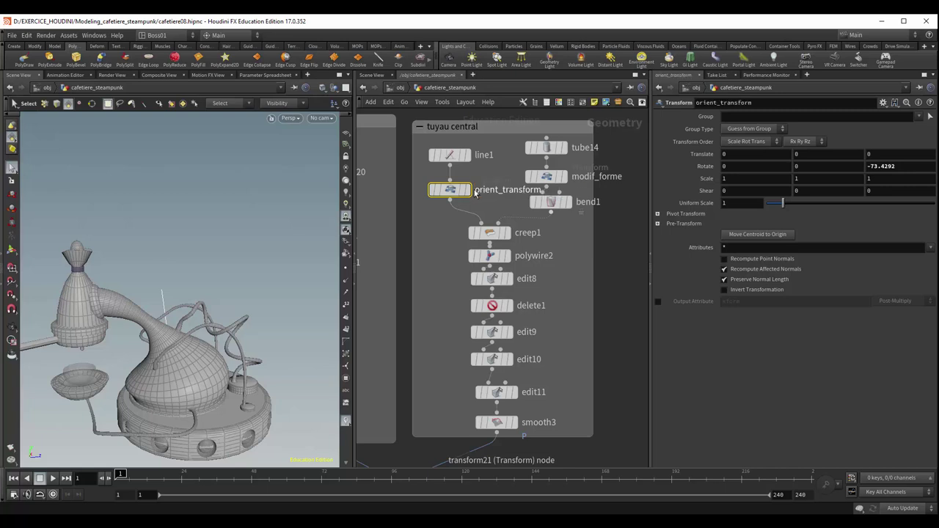
pyautogui.click(474, 191)
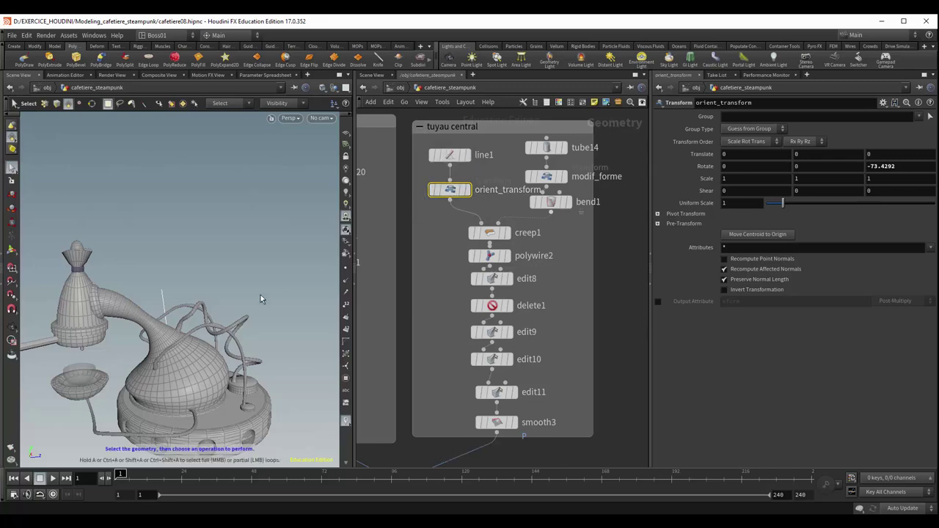
# - Orbit around the coffee pot and display only the creep1 curve in the viewport
pyautogui.press('Escape')
pyautogui.moveTo(259, 305)
pyautogui.mouseDown()
pyautogui.moveTo(252, 335)
pyautogui.moveTo(278, 352)
pyautogui.moveTo(319, 274)
pyautogui.moveTo(288, 274)
pyautogui.moveTo(295, 257)
pyautogui.moveTo(308, 267)
pyautogui.moveTo(245, 303)
pyautogui.moveTo(262, 267)
pyautogui.moveTo(296, 273)
pyautogui.moveTo(169, 297)
pyautogui.mouseUp()
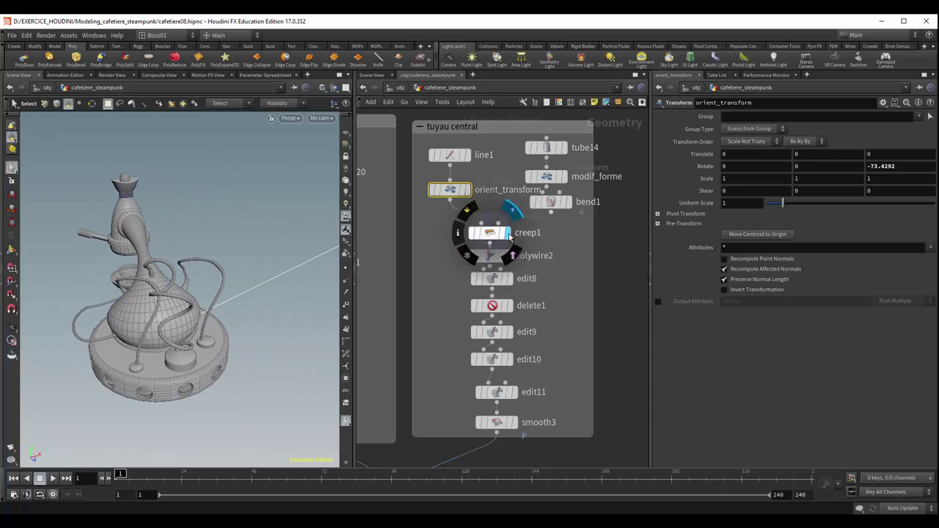
pyautogui.click(508, 234)
pyautogui.press('Escape')
pyautogui.moveTo(226, 325)
pyautogui.mouseDown()
pyautogui.moveTo(229, 312)
pyautogui.moveTo(253, 334)
pyautogui.moveTo(287, 336)
pyautogui.moveTo(242, 338)
pyautogui.moveTo(270, 352)
pyautogui.moveTo(264, 329)
pyautogui.mouseUp()
pyautogui.press('s')
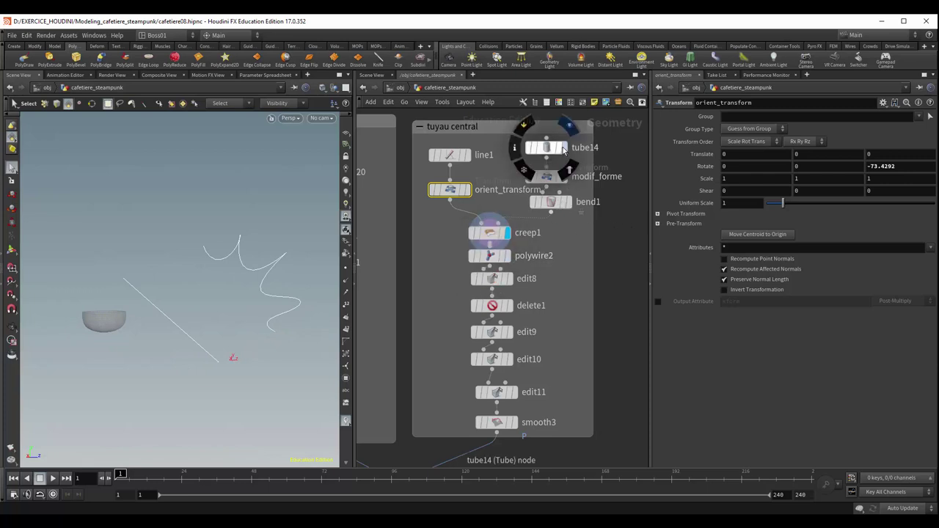
pyautogui.moveTo(551, 202)
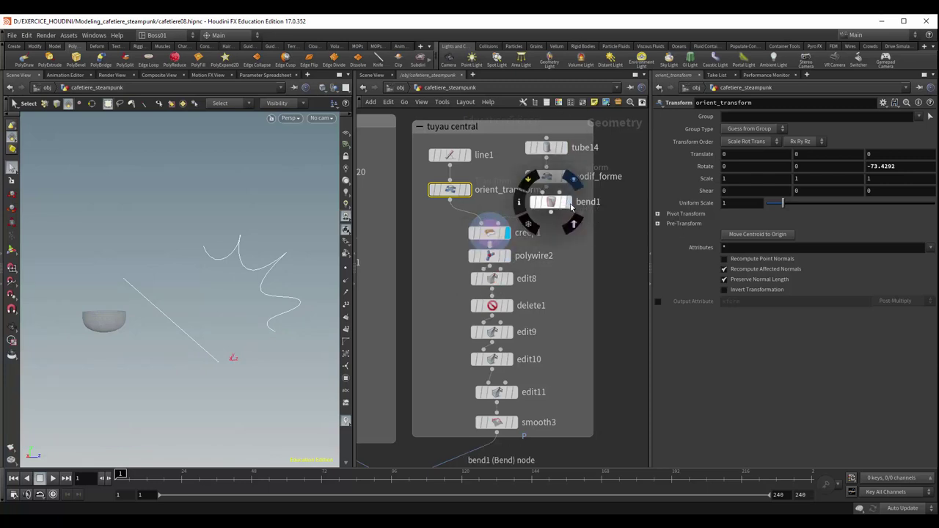
# - Display bend1's bent tube, then bypass modif_forme to see creep1 on the unscaled cylinder
pyautogui.click(571, 208)
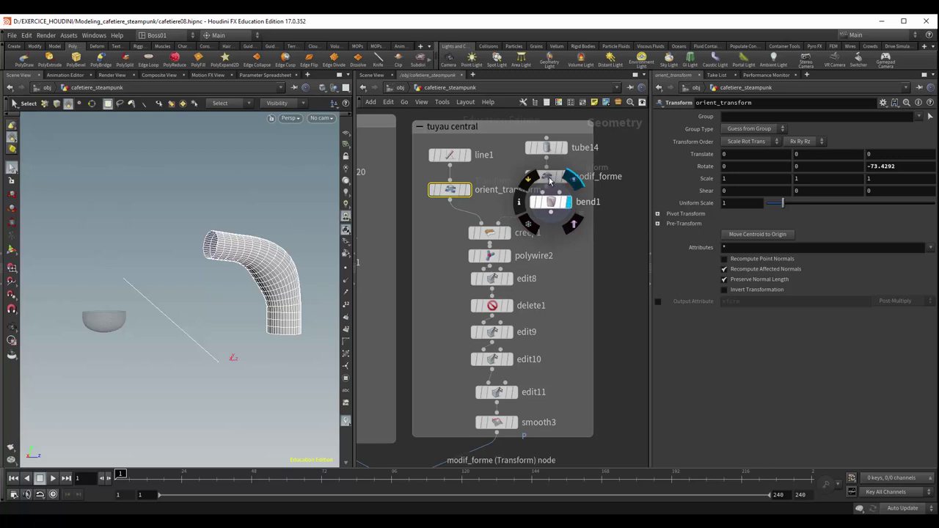
pyautogui.click(552, 179)
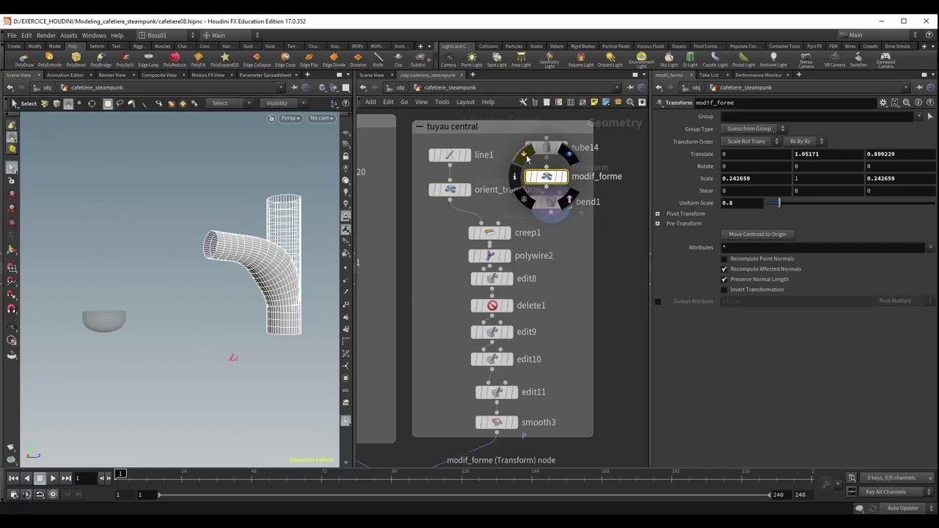
pyautogui.click(524, 157)
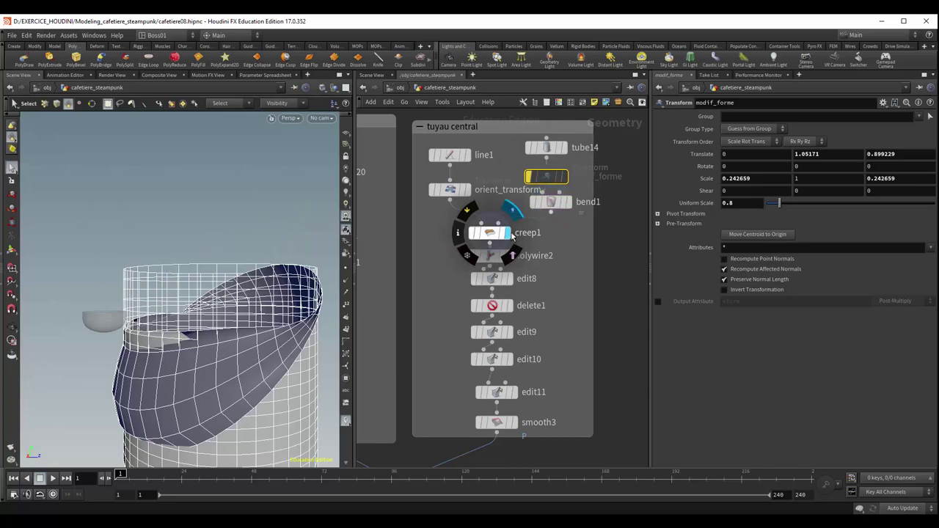
pyautogui.click(511, 233)
pyautogui.press('Escape')
pyautogui.moveTo(234, 358)
pyautogui.mouseDown()
pyautogui.moveTo(237, 264)
pyautogui.moveTo(252, 299)
pyautogui.moveTo(241, 286)
pyautogui.mouseUp()
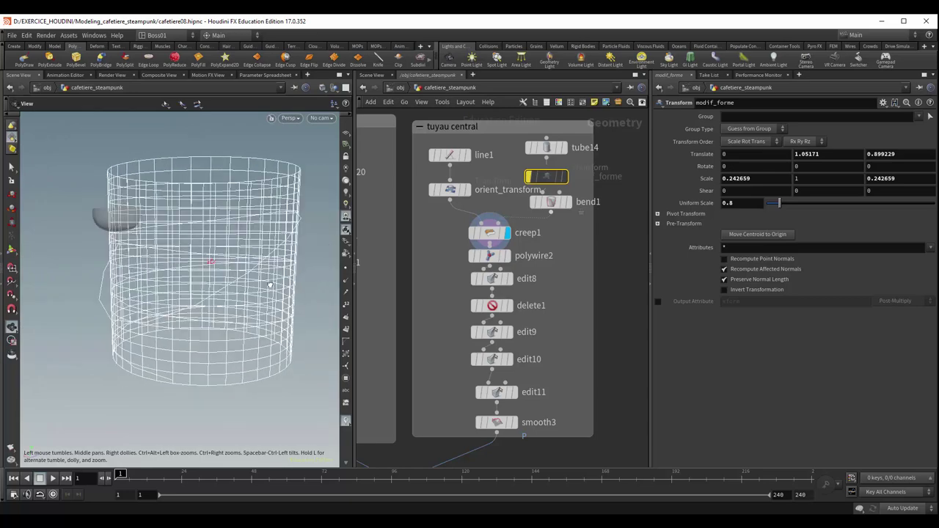
pyautogui.press('s')
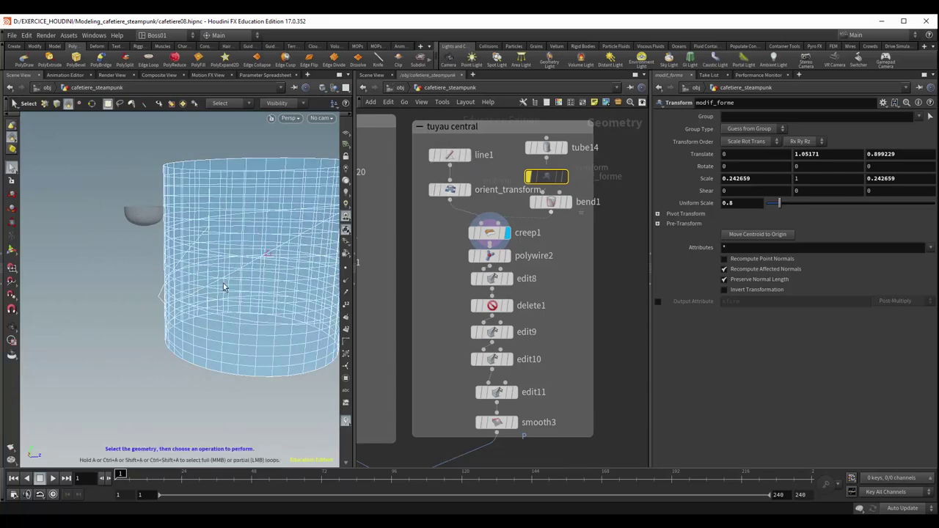
# - Re-enable modif_forme and orbit around the slim cylinder beside the guide line
pyautogui.press('Escape')
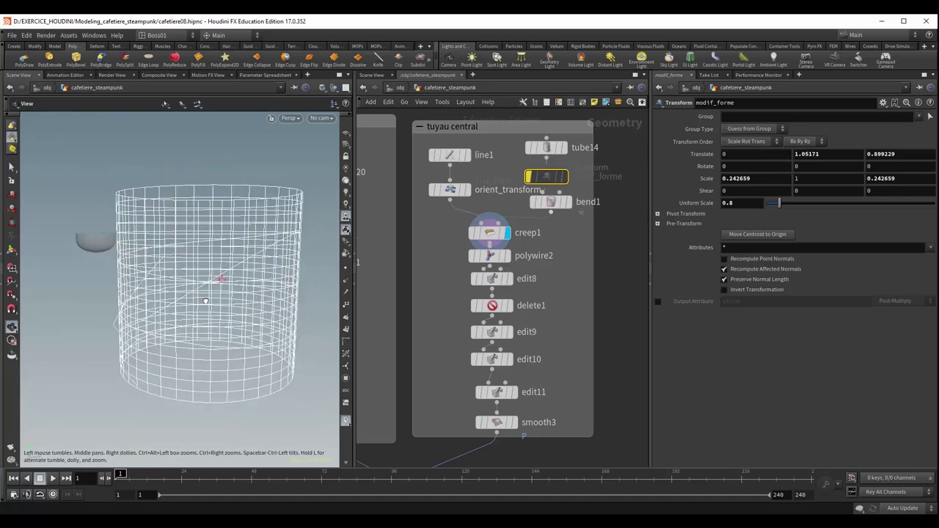
pyautogui.moveTo(250, 294); pyautogui.dragTo(230, 292)
pyautogui.press('s')
pyautogui.moveTo(546, 176)
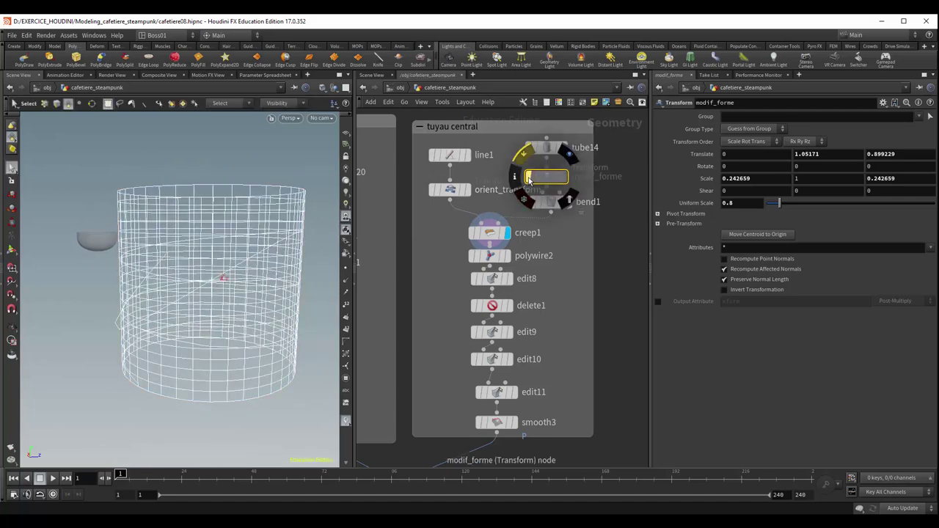
pyautogui.click(524, 160)
pyautogui.press('Escape')
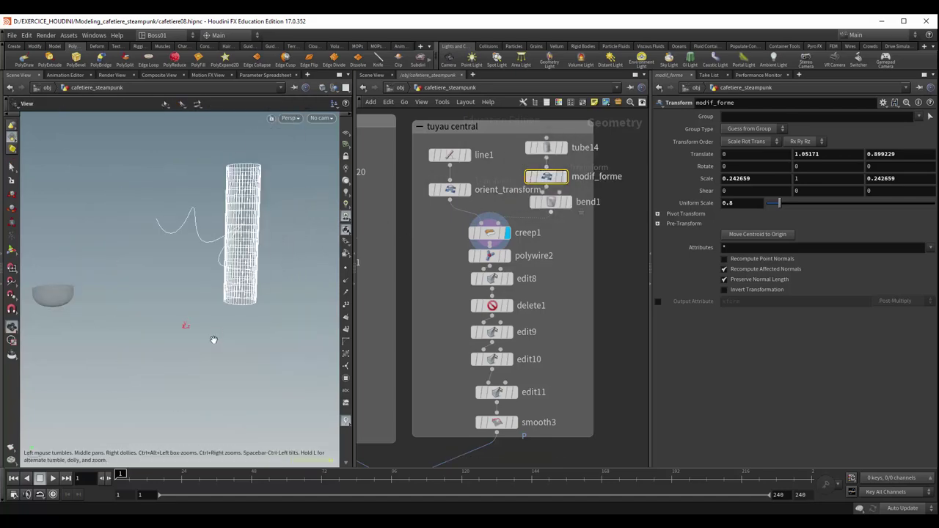
pyautogui.moveTo(315, 330)
pyautogui.mouseDown()
pyautogui.moveTo(210, 350)
pyautogui.moveTo(207, 318)
pyautogui.moveTo(180, 358)
pyautogui.moveTo(184, 331)
pyautogui.mouseUp()
pyautogui.press('s')
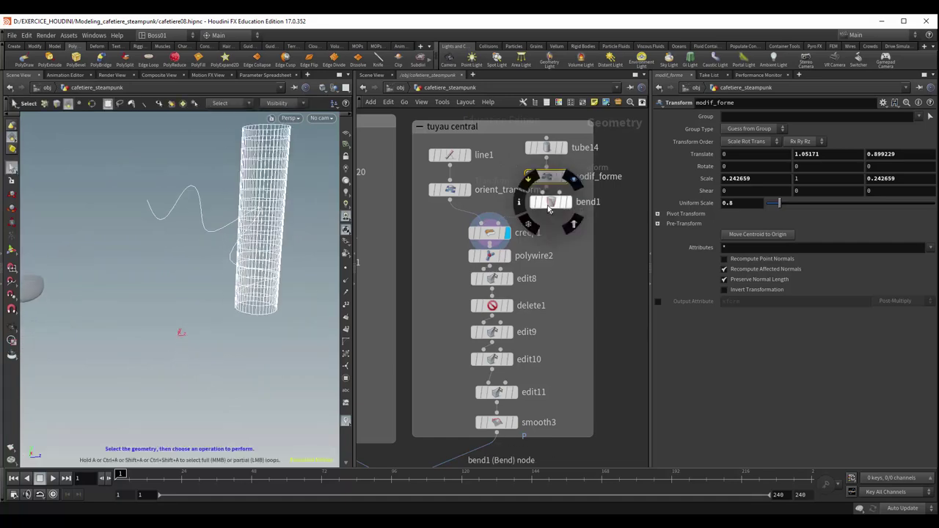
# - View creep1's bent tube from another angle, then show orient_transform's -73.4292 Z rotation
pyautogui.click(490, 233)
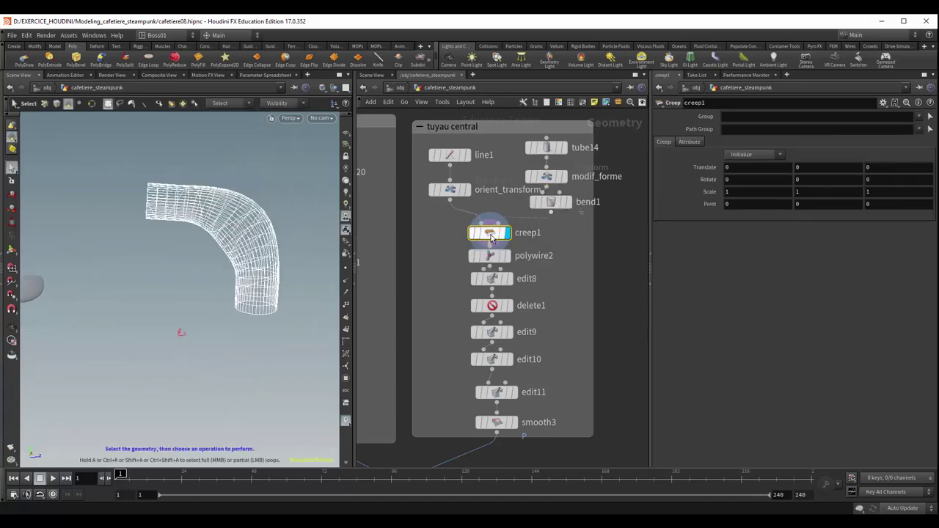
pyautogui.press('Escape')
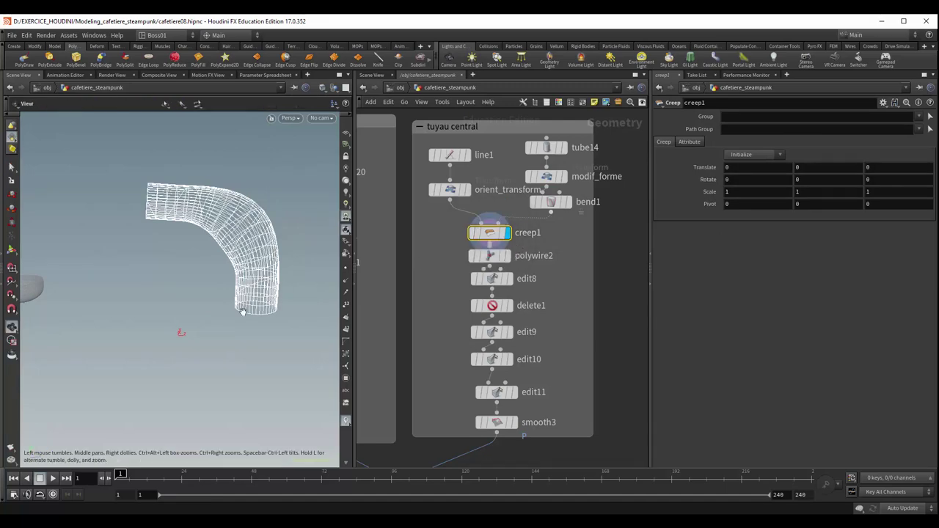
pyautogui.moveTo(243, 312)
pyautogui.mouseDown()
pyautogui.moveTo(212, 330)
pyautogui.moveTo(192, 363)
pyautogui.moveTo(195, 341)
pyautogui.mouseUp()
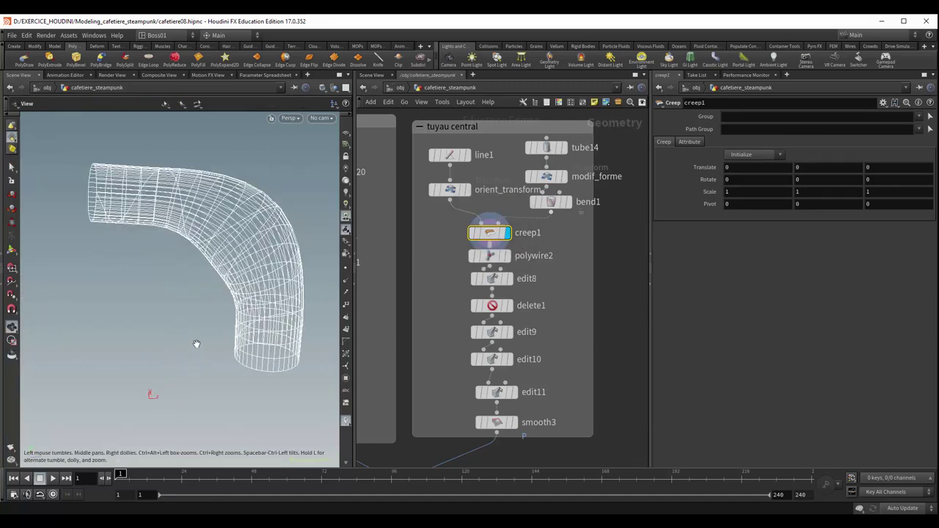
pyautogui.press('s')
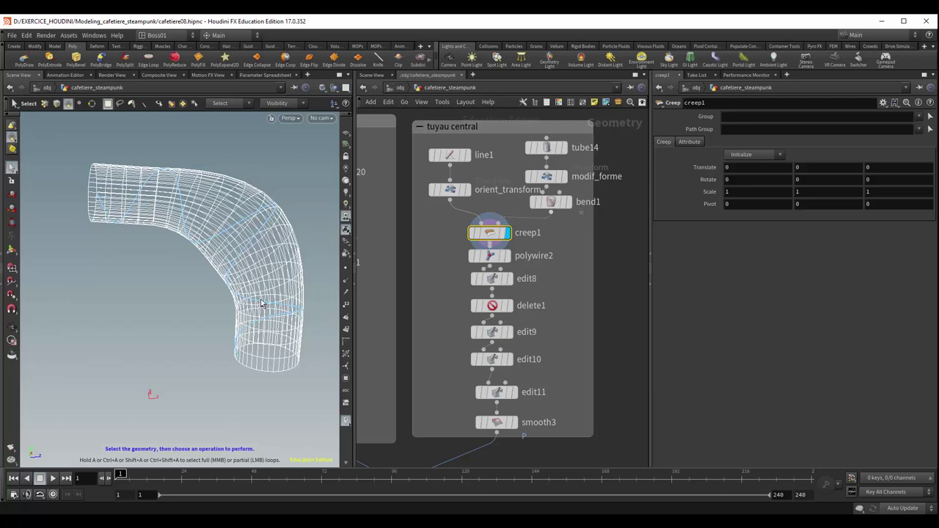
pyautogui.click(449, 192)
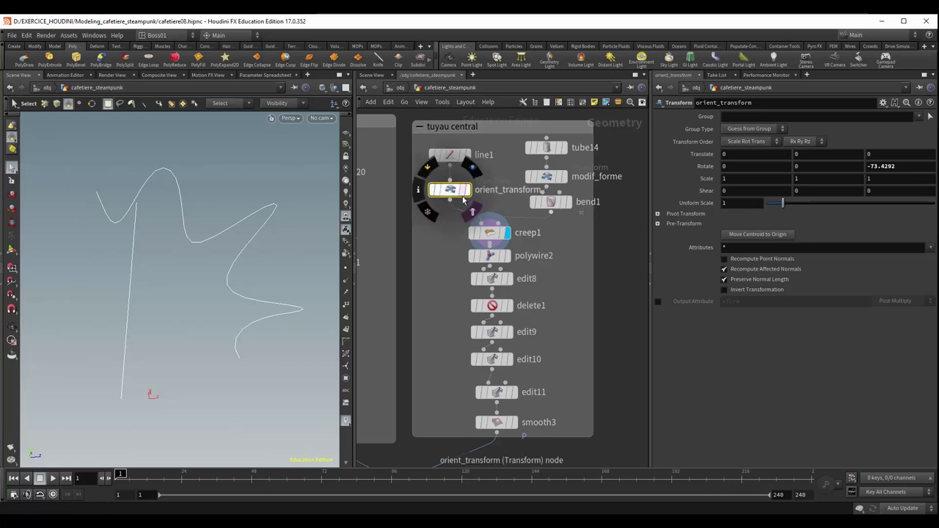
# - Reset orient_transform's Rotate Z to 0, leaving the guide line unrotated
pyautogui.click(900, 166)
pyautogui.write('0')
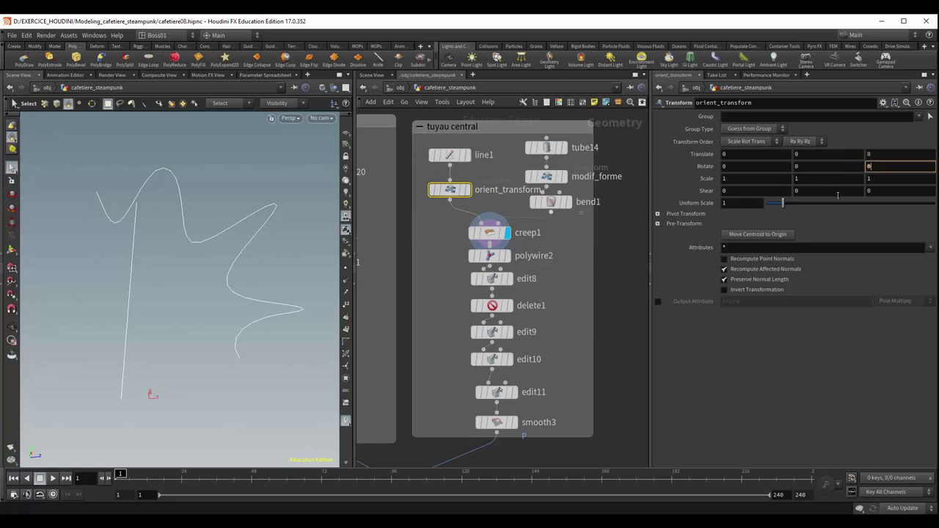
pyautogui.press('Return')
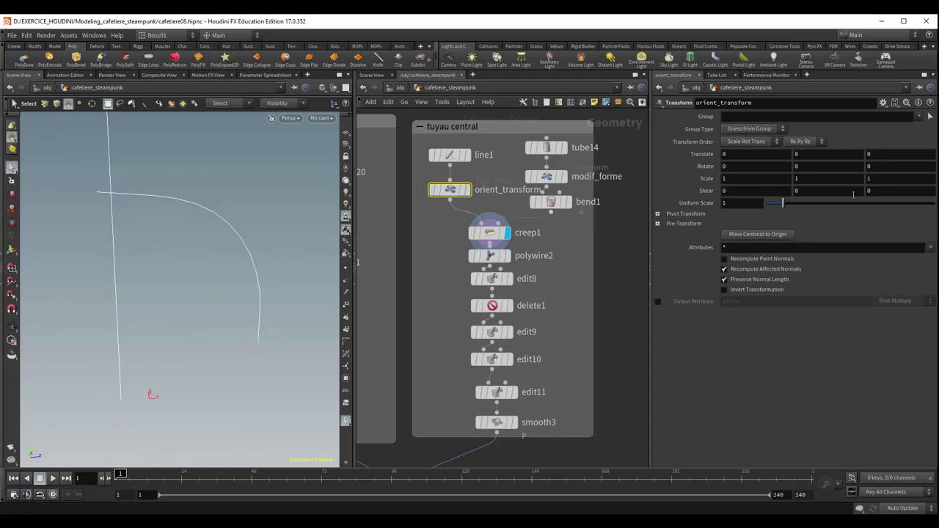
# - Drag orient_transform's Rotate Z up to 74.9 so the guide curve winds along a new path
pyautogui.click(892, 166)
pyautogui.middleClick(892, 164)
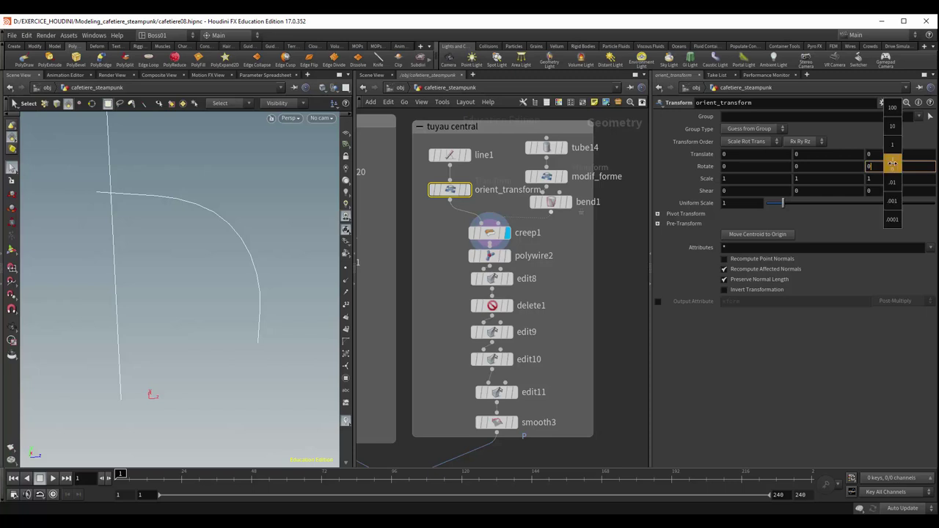
pyautogui.moveTo(894, 163)
pyautogui.mouseDown(button='middle')
pyautogui.moveTo(924, 163)
pyautogui.moveTo(891, 162)
pyautogui.mouseUp(button='middle')
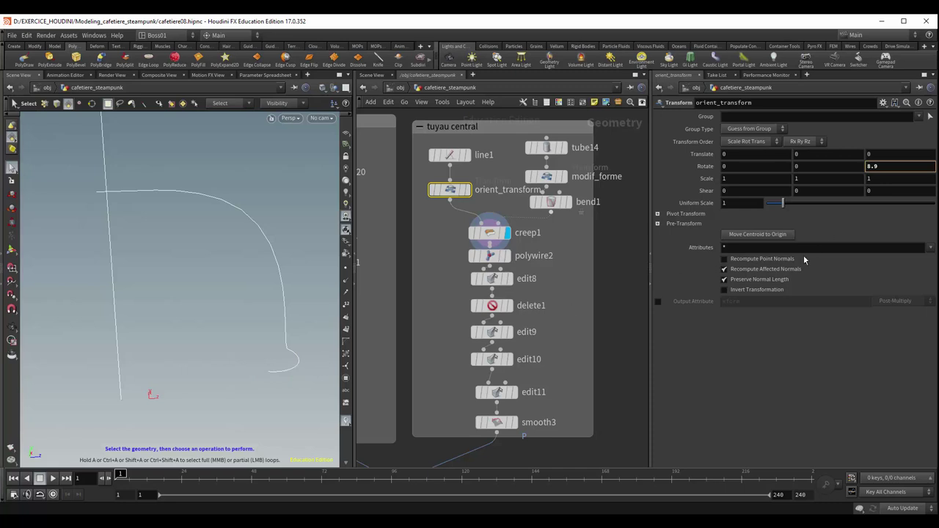
pyautogui.moveTo(886, 166); pyautogui.dragTo(885, 151, button='middle')
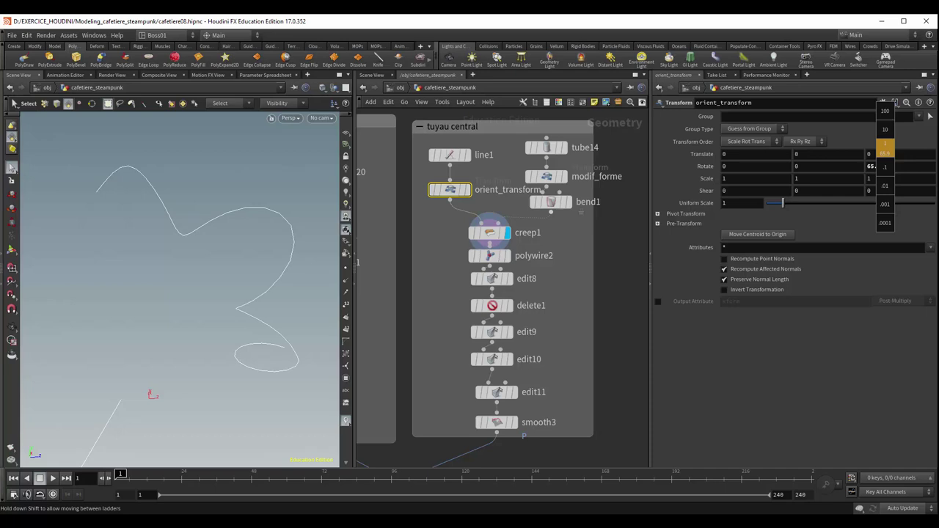
pyautogui.moveTo(884, 147)
pyautogui.mouseDown(button='middle')
pyautogui.moveTo(899, 147)
pyautogui.moveTo(885, 147)
pyautogui.mouseUp(button='middle')
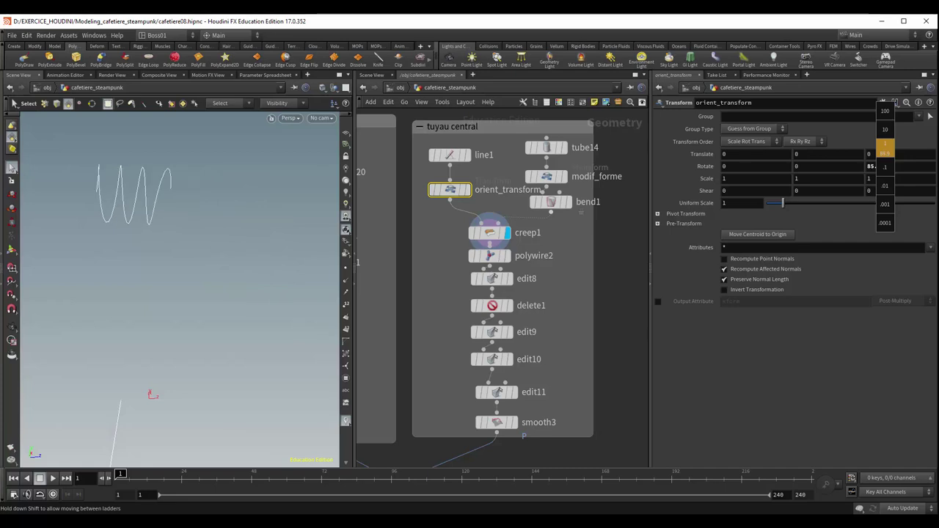
pyautogui.moveTo(884, 147)
pyautogui.mouseDown(button='middle')
pyautogui.moveTo(850, 271)
pyautogui.moveTo(834, 275)
pyautogui.moveTo(928, 281)
pyautogui.moveTo(876, 147)
pyautogui.moveTo(885, 147)
pyautogui.mouseUp(button='middle')
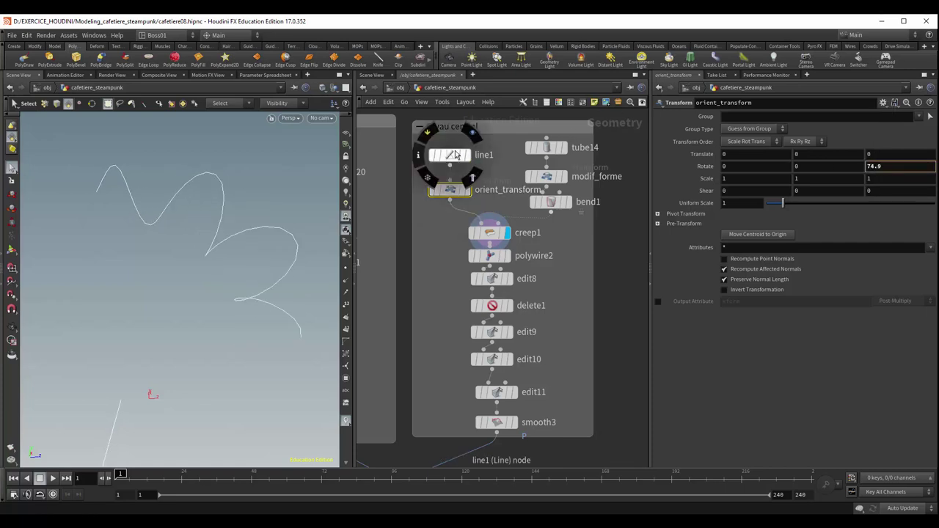
# - Try lengthening line1 to about 6, then undo it back to Length 3.45
pyautogui.click(454, 154)
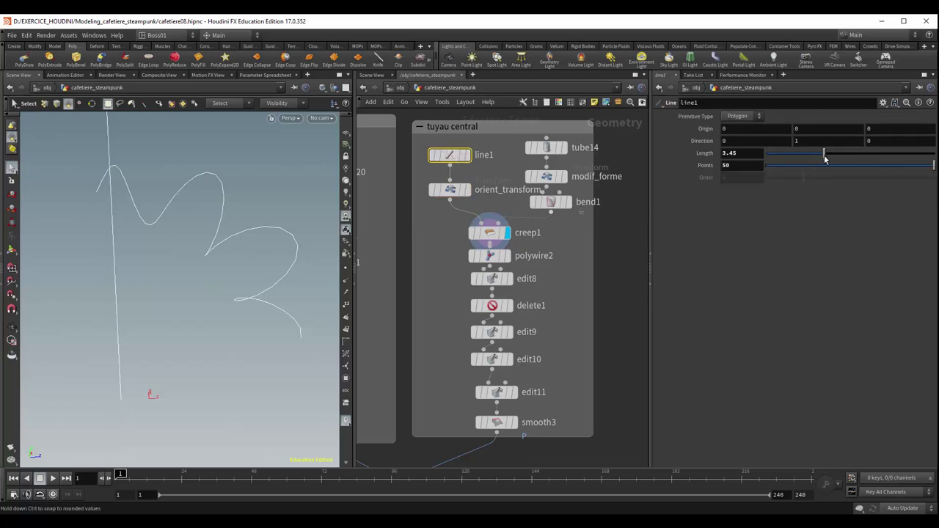
pyautogui.moveTo(825, 159); pyautogui.dragTo(867, 169)
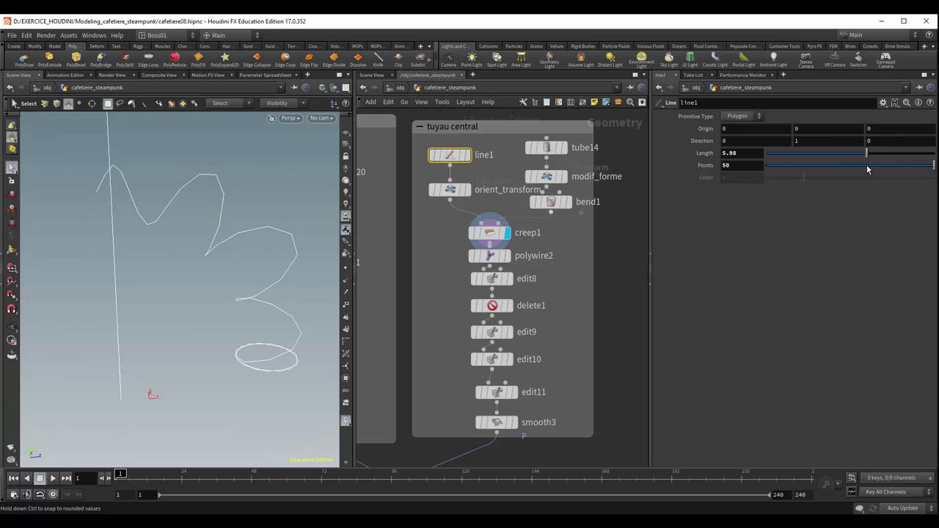
pyautogui.moveTo(867, 170)
pyautogui.mouseDown()
pyautogui.moveTo(800, 175)
pyautogui.moveTo(844, 182)
pyautogui.mouseUp()
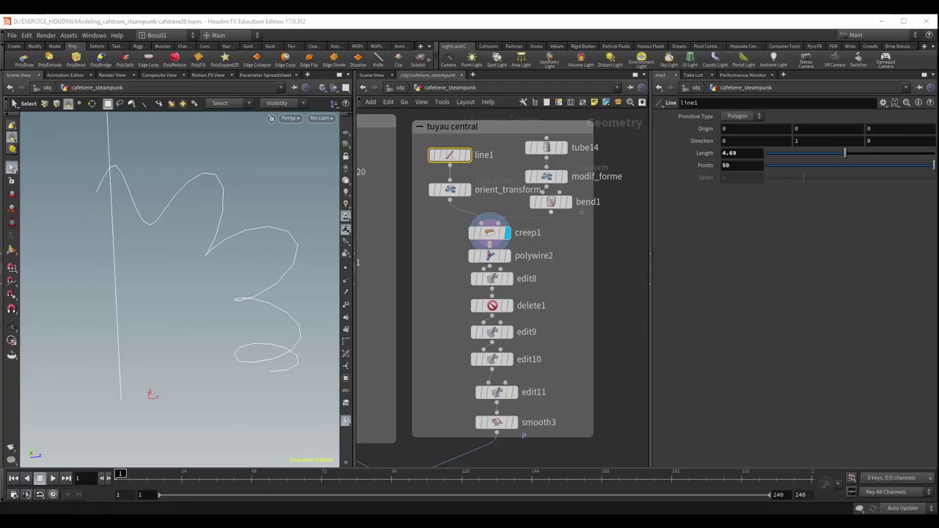
pyautogui.hotkey('ctrl', 'z')
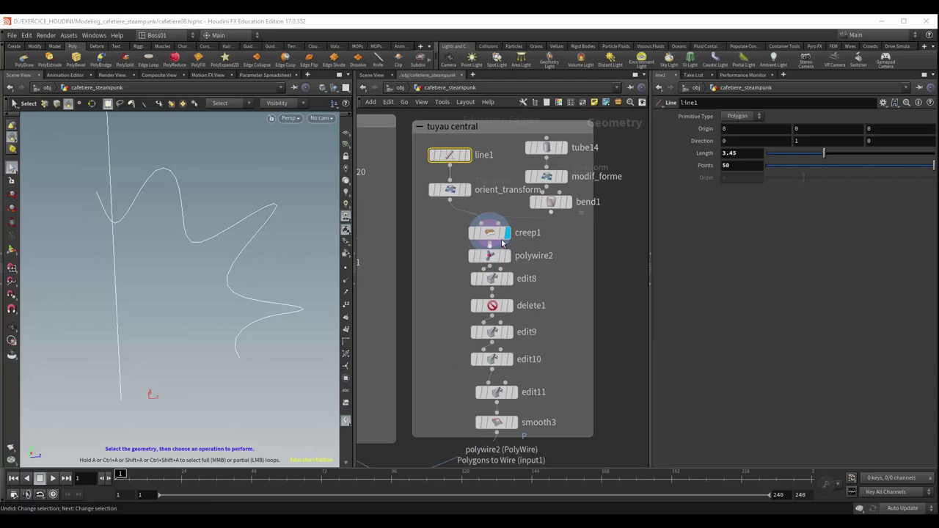
pyautogui.moveTo(508, 234)
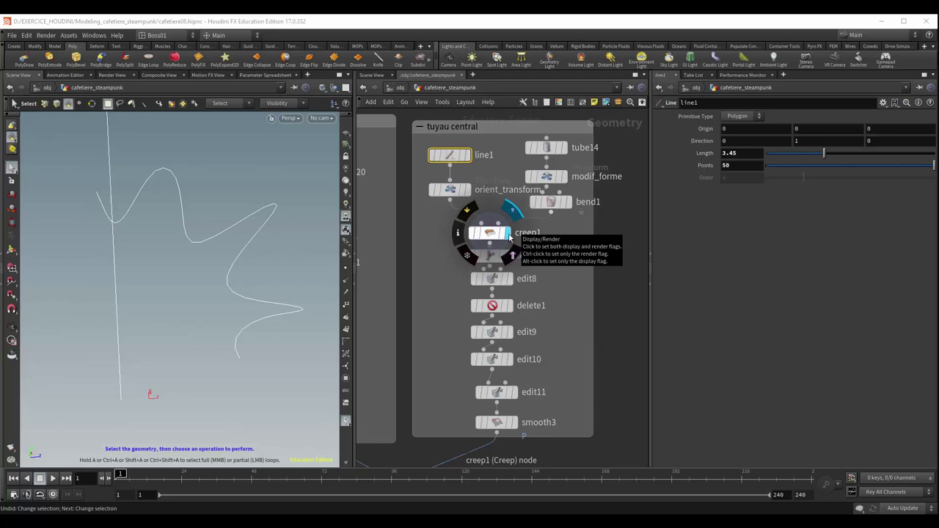
# - Display creep1, view polywire2's 0.025-radius wire tube, and bring up the Polygon node list
pyautogui.click(509, 238)
pyautogui.moveTo(449, 155)
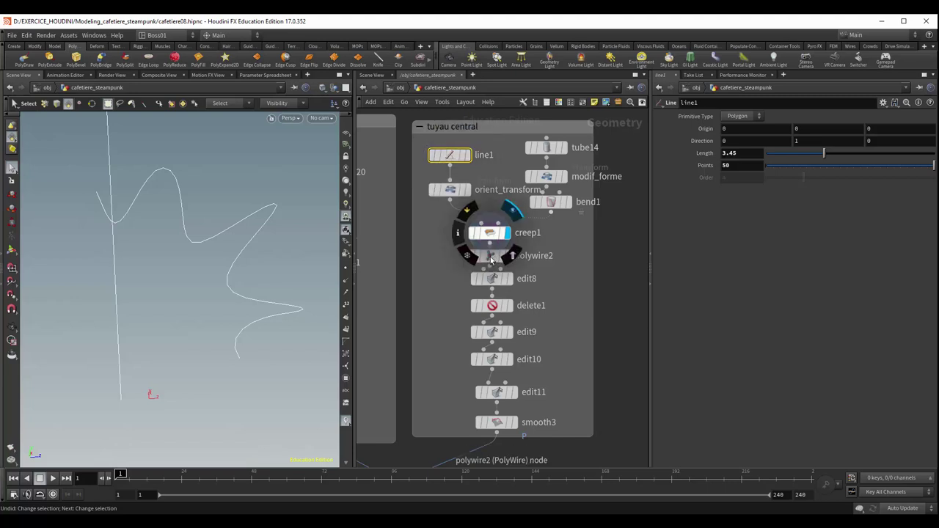
pyautogui.click(490, 257)
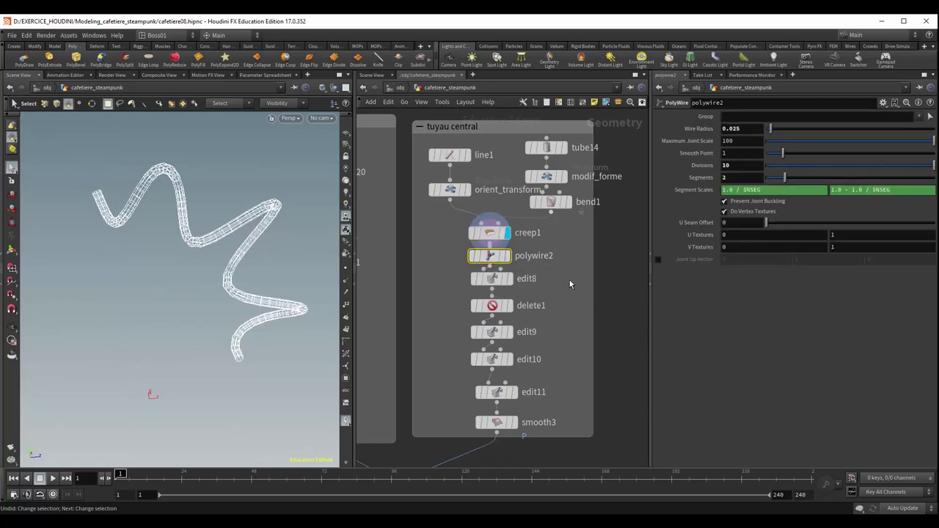
pyautogui.press('Tab')
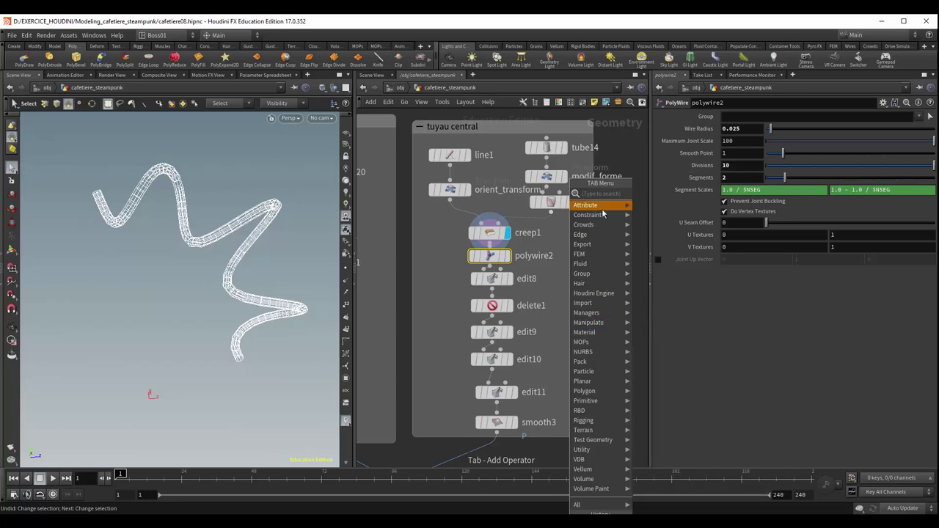
pyautogui.moveTo(585, 391)
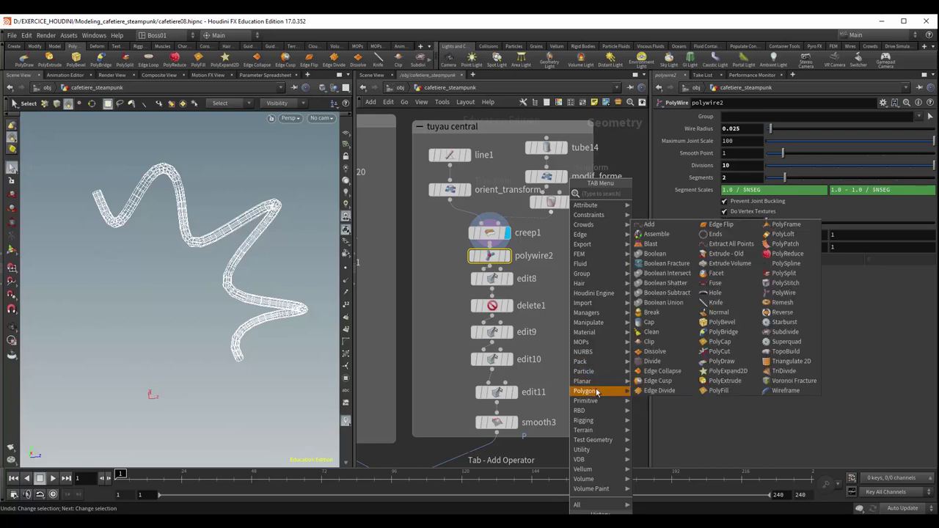
# - Close the node list, view the shaded pipe, and show tube14's NURBS tube settings (Height 1.96392)
pyautogui.press('Escape')
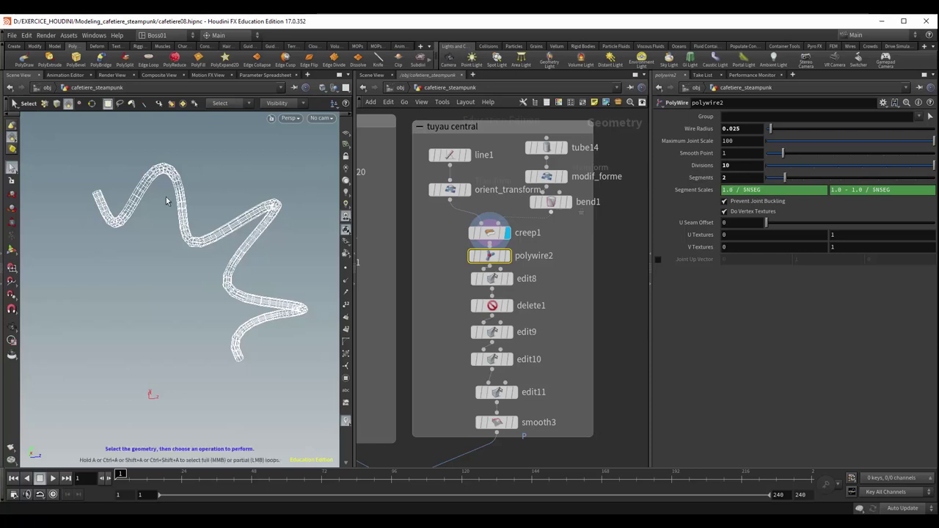
pyautogui.press('Escape')
pyautogui.scroll(3, 224, 232)
pyautogui.scroll(2, 225, 232)
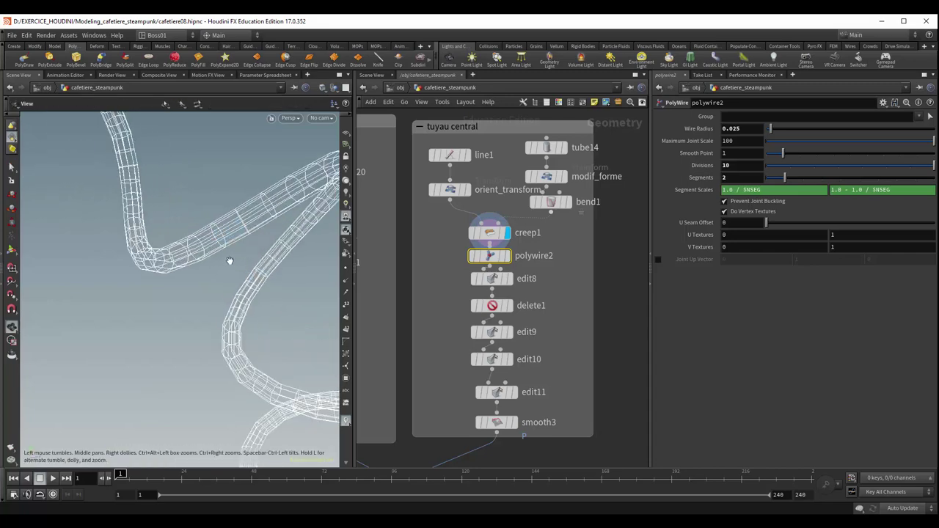
pyautogui.press('s')
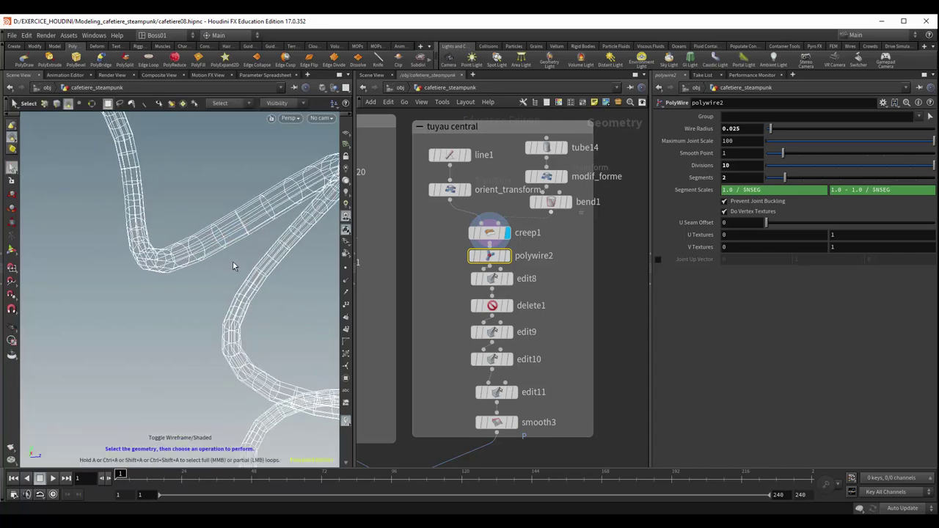
pyautogui.press('Escape')
pyautogui.moveTo(230, 264); pyautogui.dragTo(202, 269)
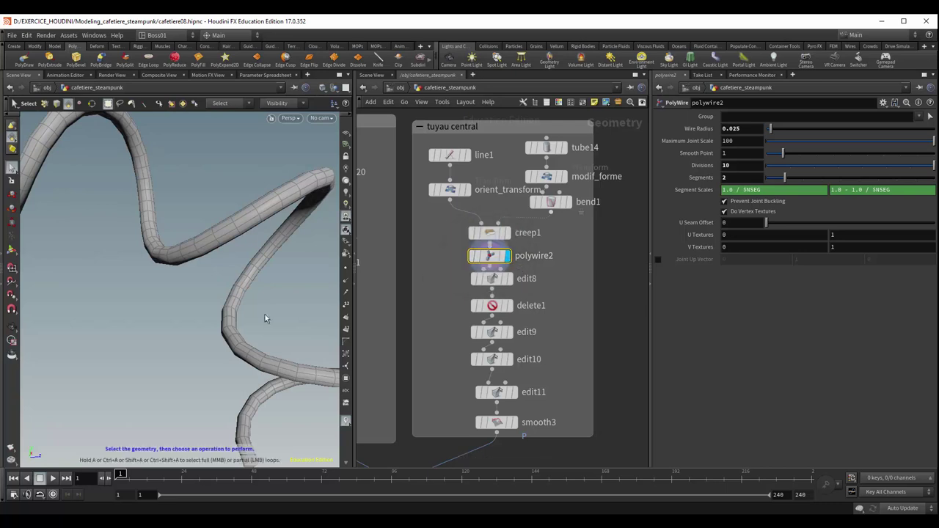
pyautogui.press('Escape')
pyautogui.moveTo(188, 309)
pyautogui.mouseDown()
pyautogui.moveTo(172, 306)
pyautogui.moveTo(257, 296)
pyautogui.mouseUp()
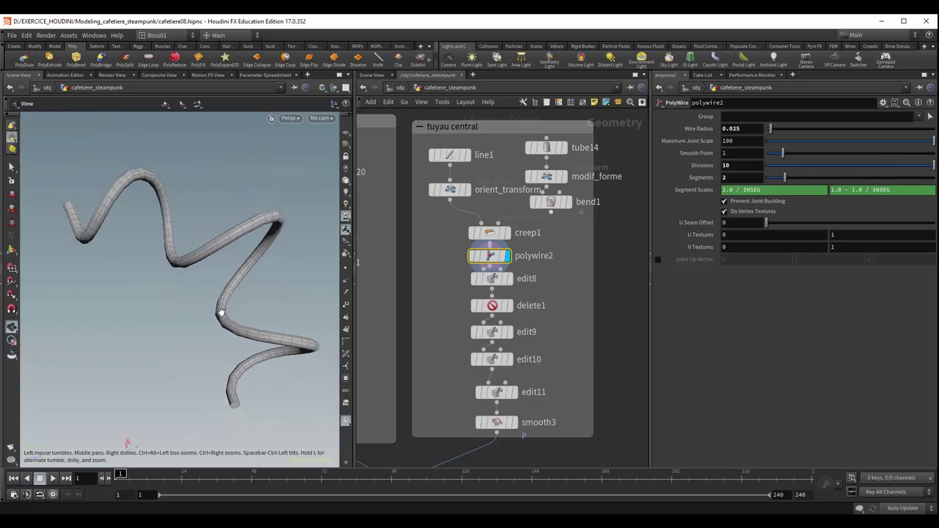
pyautogui.press('s')
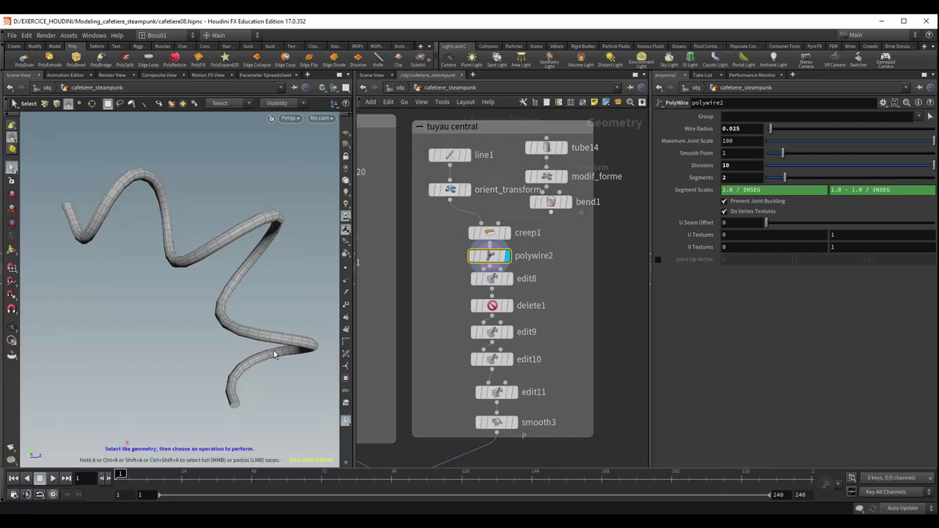
pyautogui.click(549, 150)
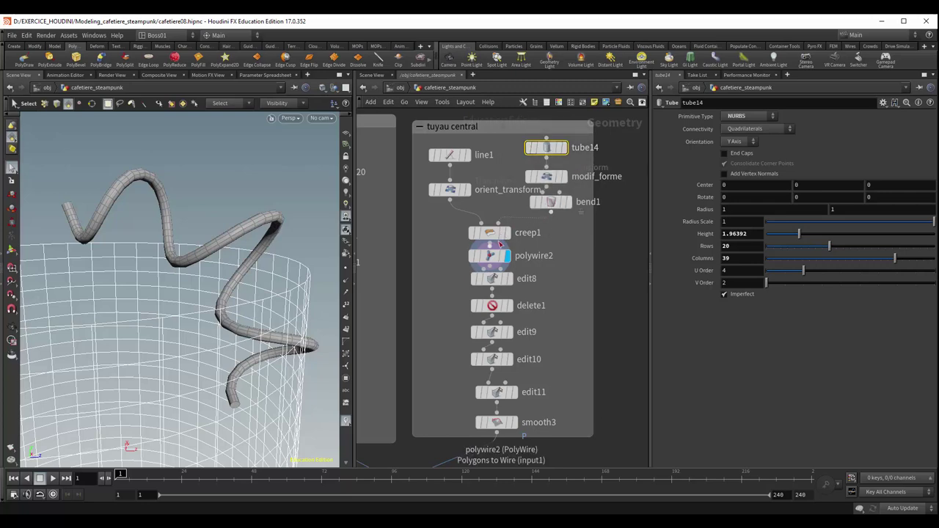
# - Try bend1 at 83.7, undo back to 85.6, then show polywire2's pipe alone
pyautogui.click(546, 176)
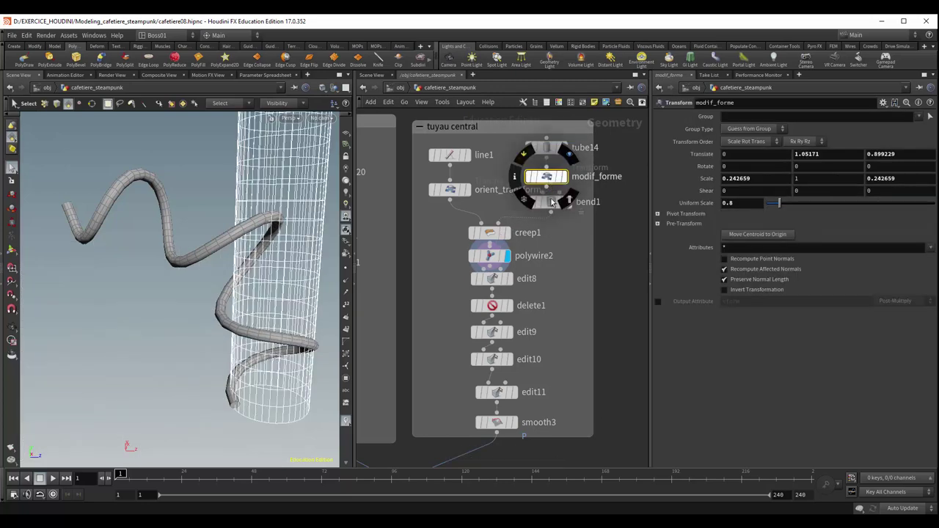
pyautogui.click(551, 203)
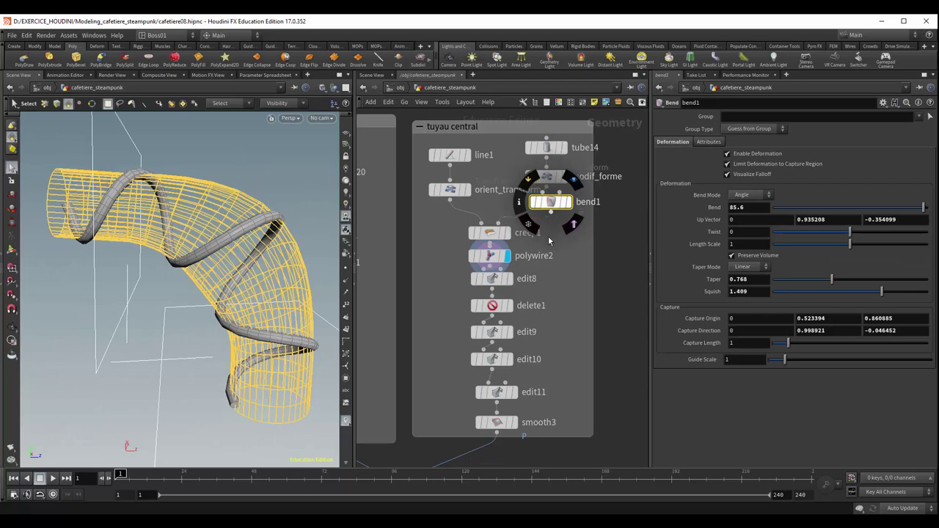
pyautogui.moveTo(923, 207)
pyautogui.mouseDown()
pyautogui.moveTo(886, 222)
pyautogui.moveTo(919, 227)
pyautogui.mouseUp()
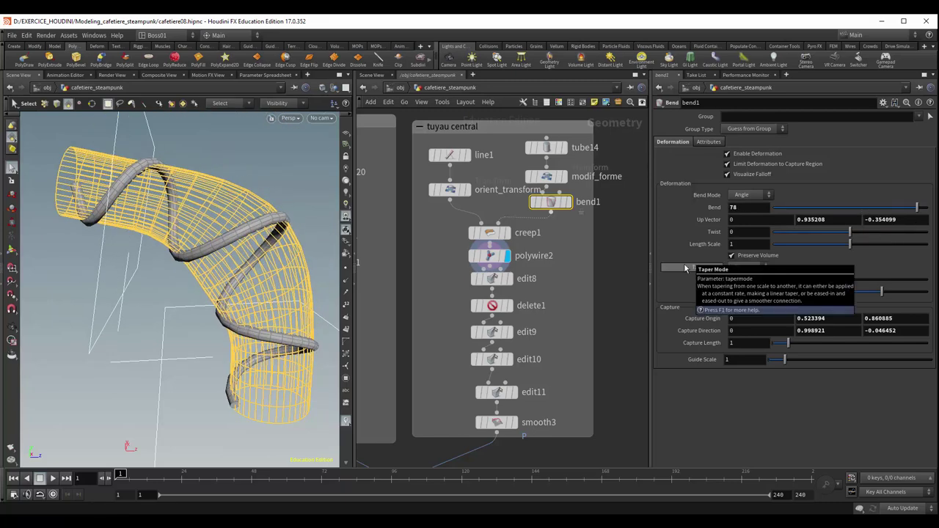
pyautogui.hotkey('ctrl', 'z')
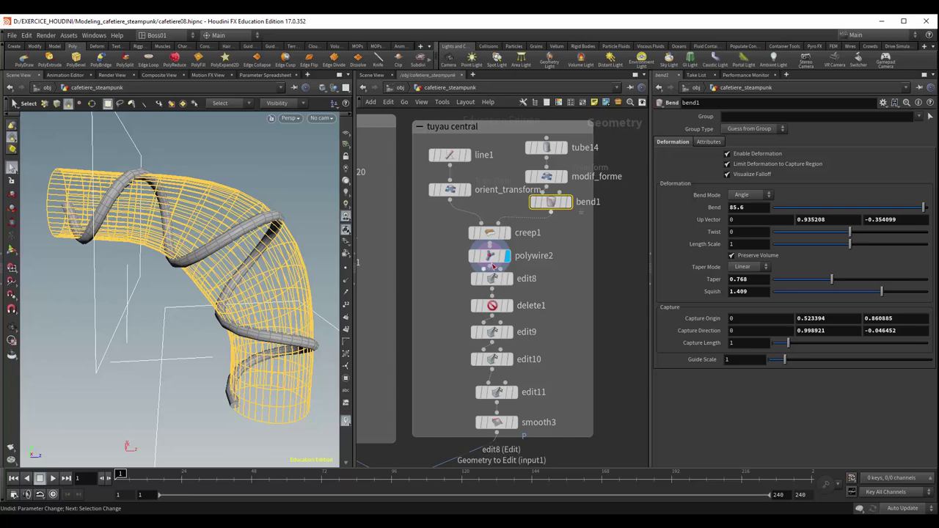
pyautogui.click(488, 255)
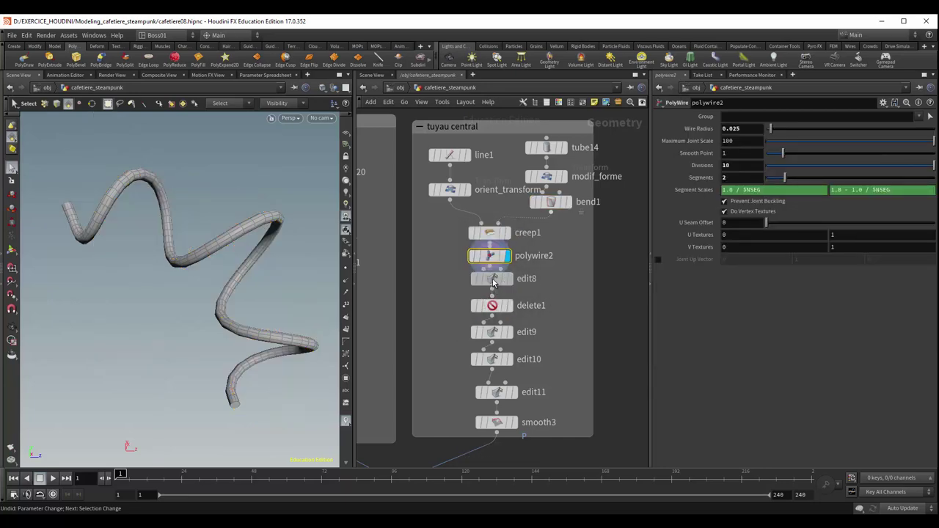
# - Inspect edit8 and delete1, display delete1's result, and check edit10's rotation of points 880-889
pyautogui.click(491, 279)
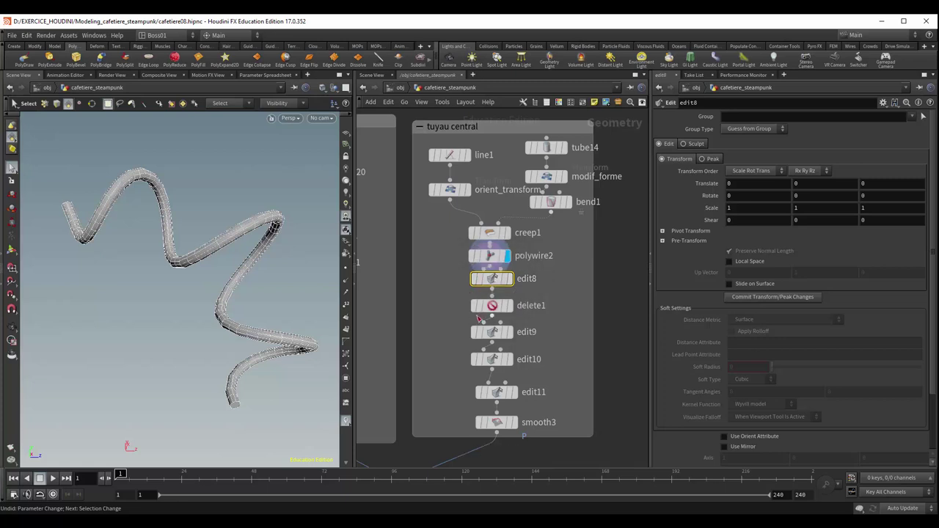
pyautogui.click(494, 313)
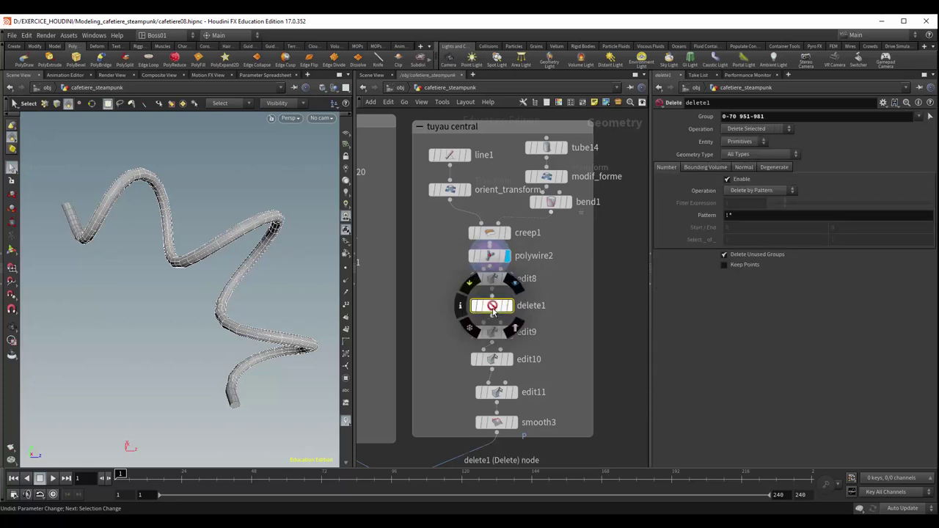
pyautogui.click(510, 308)
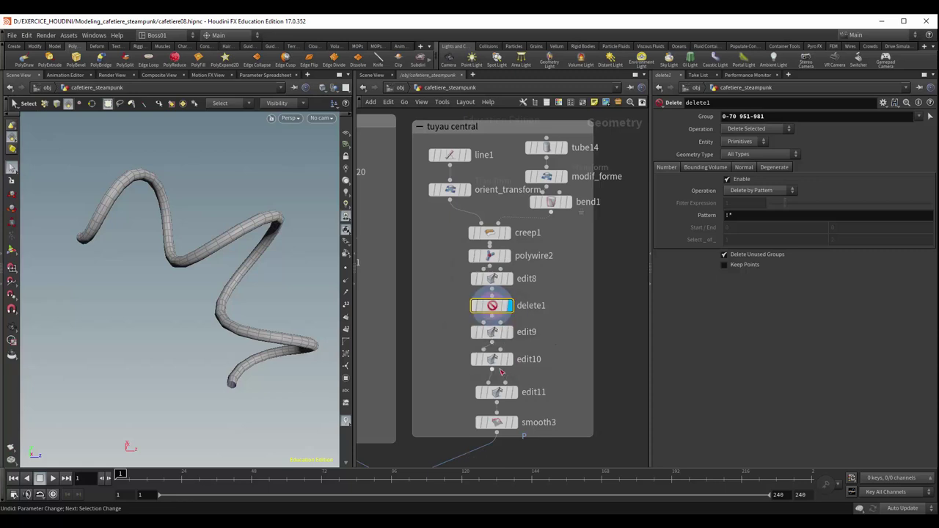
pyautogui.click(493, 360)
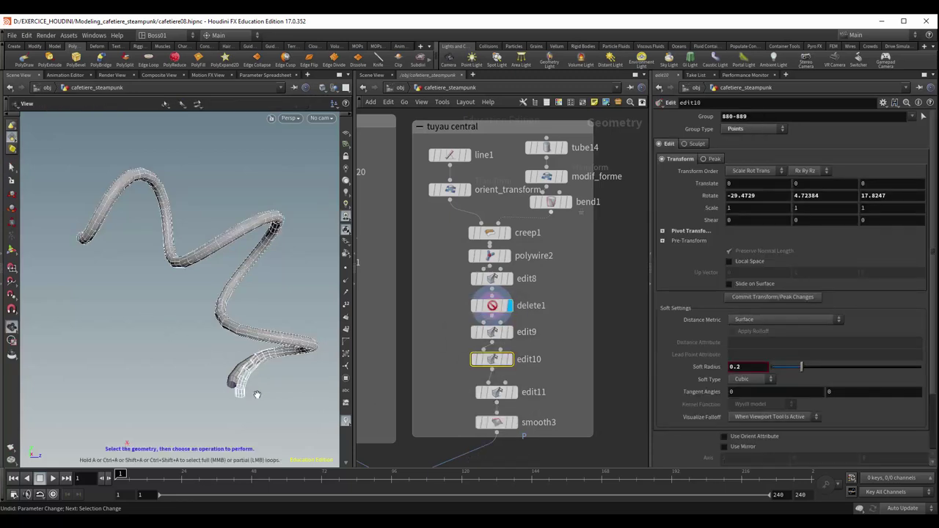
# - Display the pipe after edit8 and zoom in on the tube's end
pyautogui.moveTo(250, 385); pyautogui.dragTo(247, 317, button='middle')
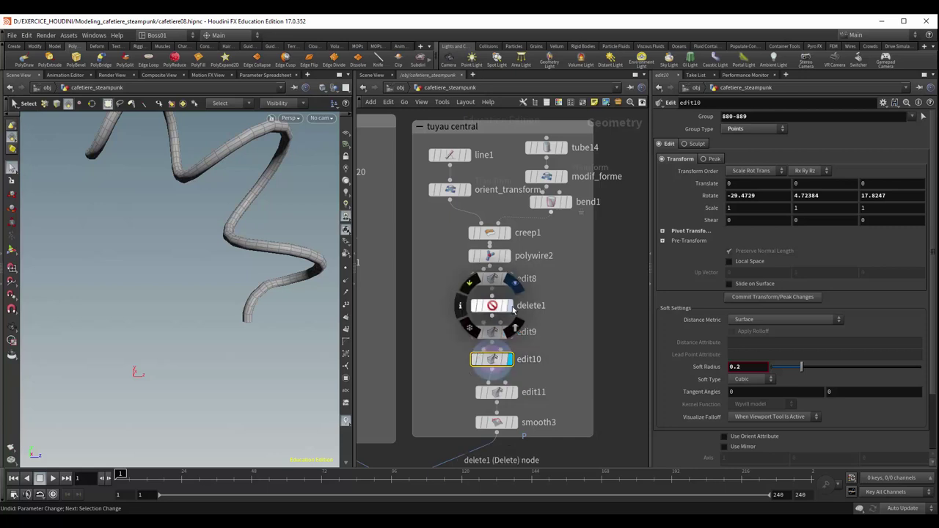
pyautogui.click(510, 280)
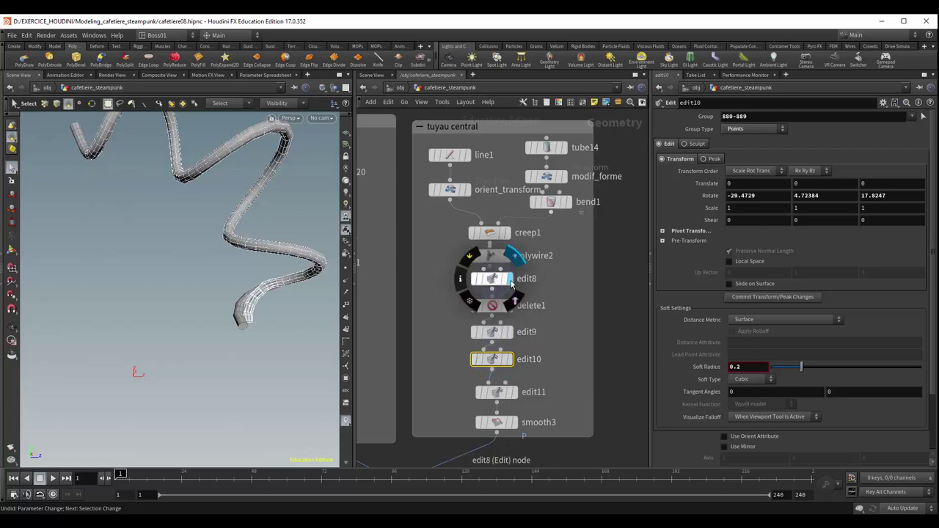
pyautogui.scroll(3, 256, 305)
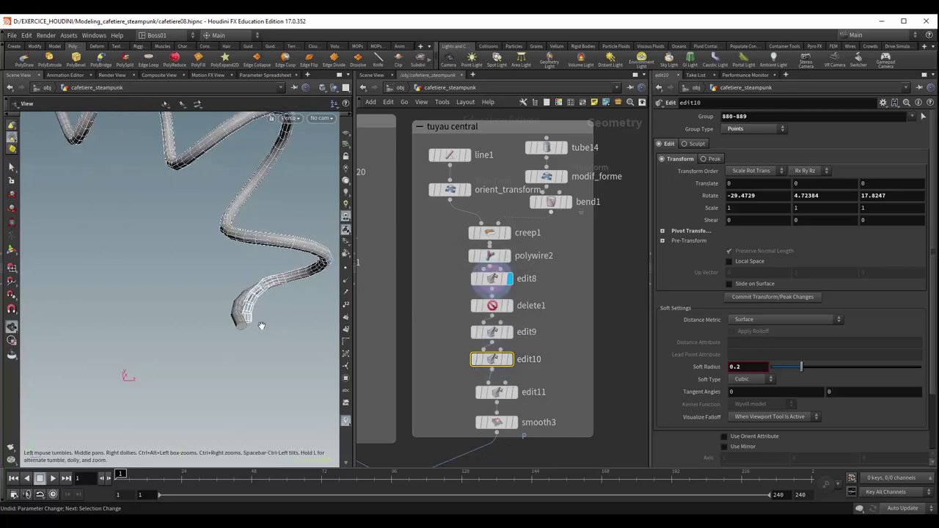
pyautogui.scroll(3, 258, 308)
pyautogui.scroll(2, 256, 282)
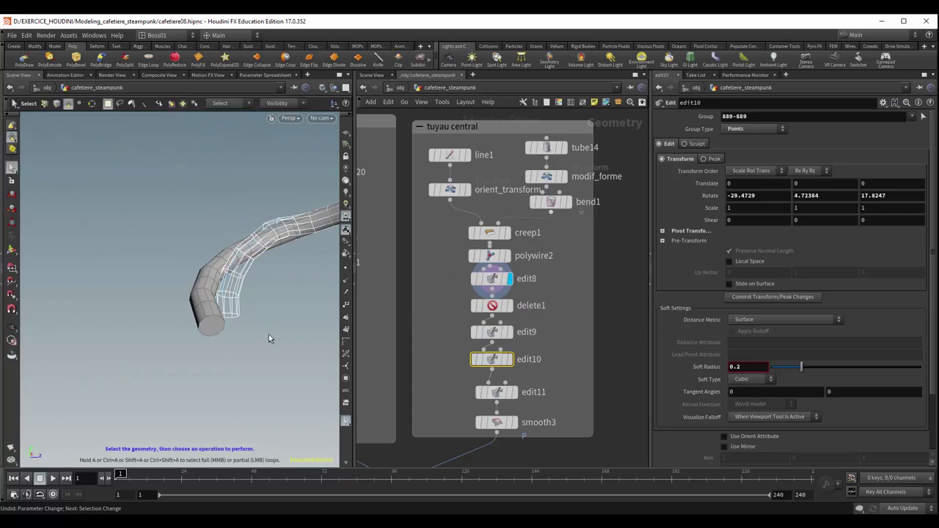
pyautogui.press('Escape')
pyautogui.moveTo(271, 329); pyautogui.dragTo(266, 335)
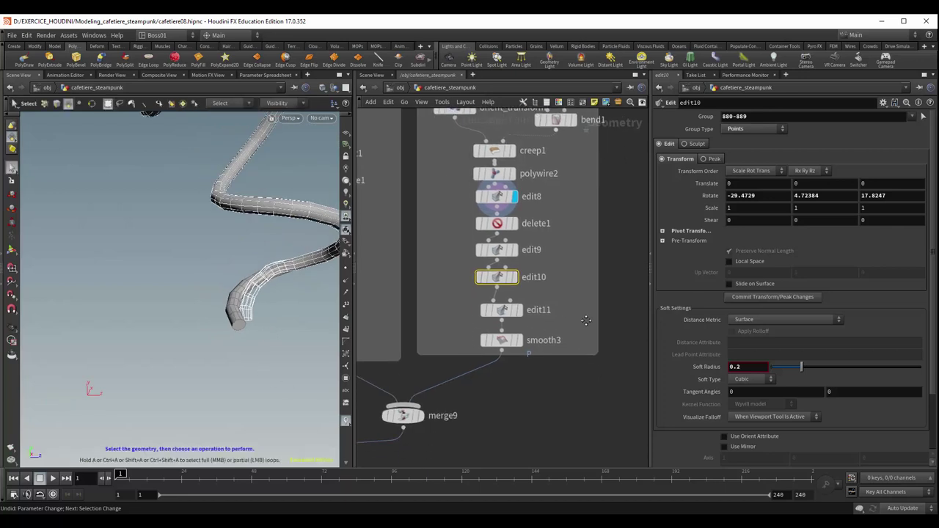
# - Frame the node network and set the display flag on the merge node
pyautogui.scroll(-5, 528, 285)
pyautogui.scroll(-3, 499, 286)
pyautogui.scroll(-3, 569, 293)
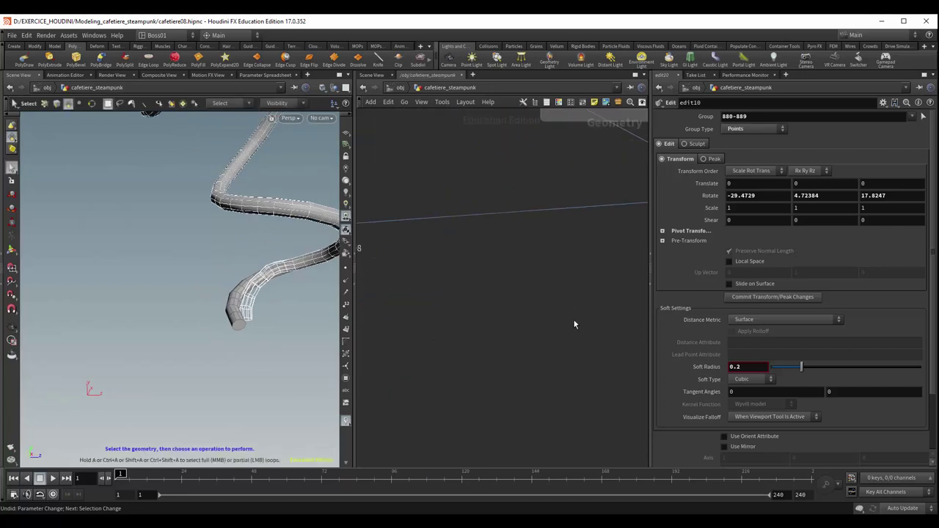
pyautogui.press('h')
pyautogui.scroll(2, 478, 335)
pyautogui.scroll(2, 530, 330)
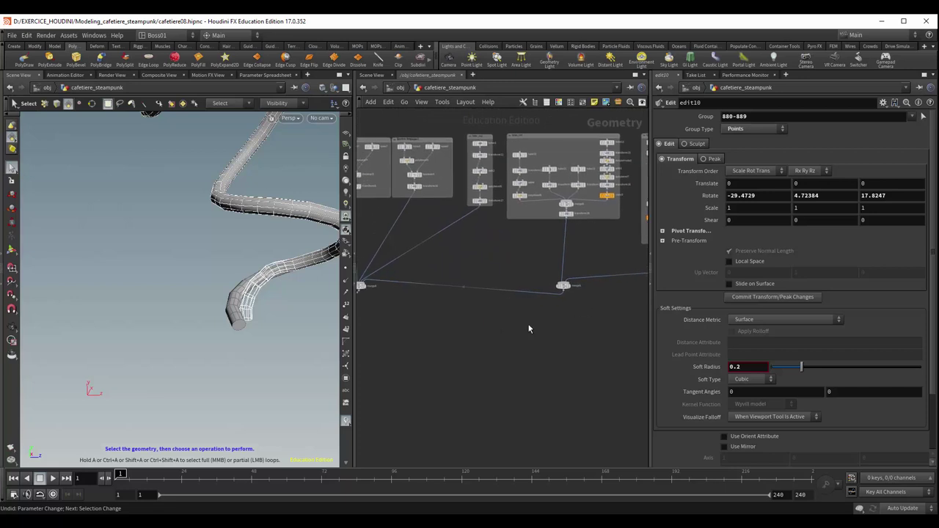
pyautogui.scroll(2, 600, 324)
pyautogui.scroll(2, 600, 324)
pyautogui.scroll(2, 600, 334)
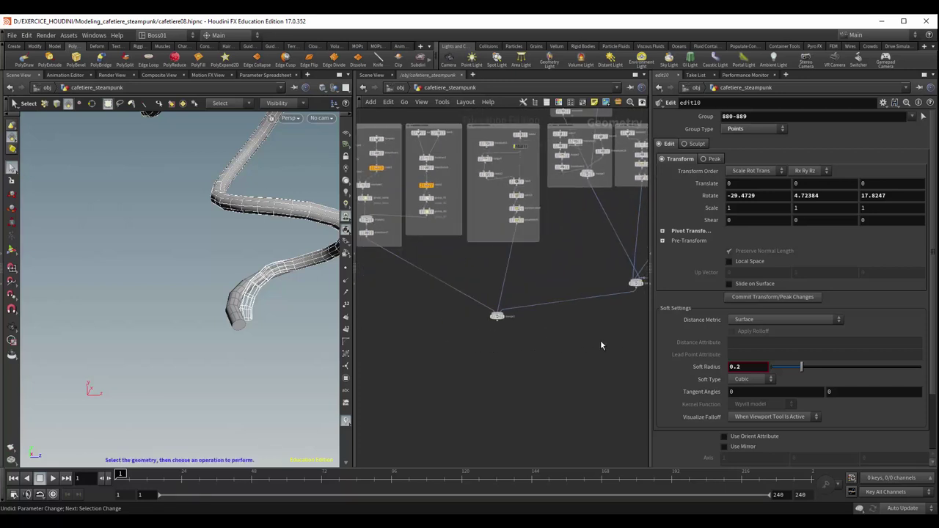
pyautogui.click(504, 317)
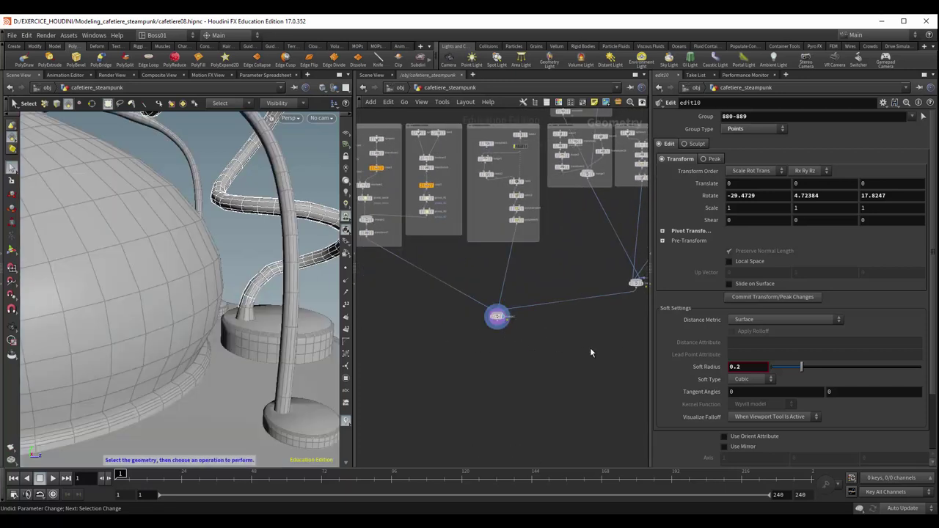
# - Bring the tuyau central box into view and orbit to see the pipe around the boiler
pyautogui.moveTo(590, 347); pyautogui.dragTo(396, 384, button='middle')
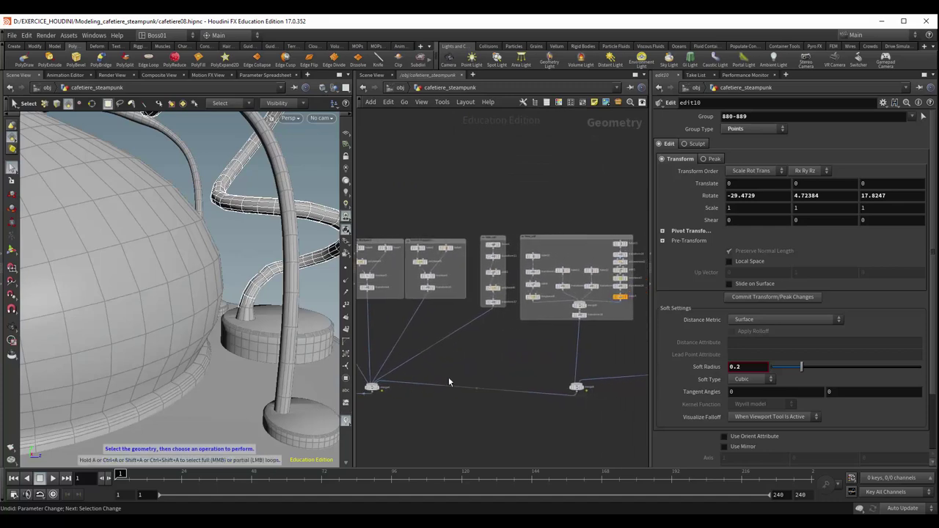
pyautogui.scroll(2, 511, 377)
pyautogui.scroll(2, 511, 377)
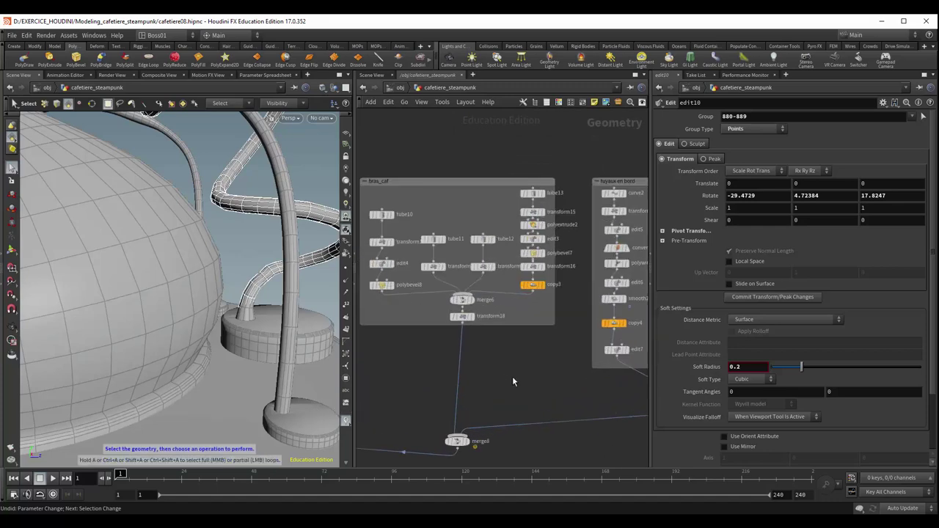
pyautogui.moveTo(512, 376); pyautogui.dragTo(301, 400, button='middle')
pyautogui.scroll(1, 469, 393)
pyautogui.scroll(3, 532, 405)
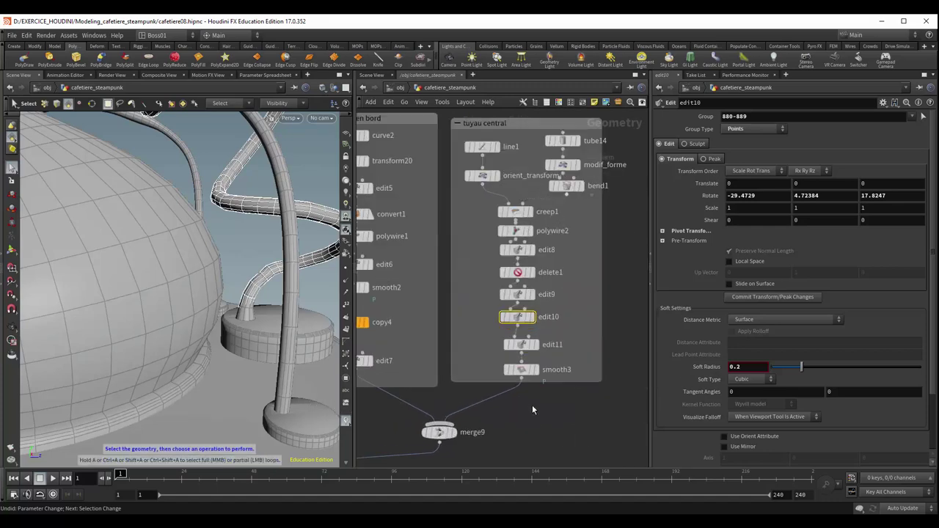
pyautogui.moveTo(552, 403); pyautogui.dragTo(522, 428, button='middle')
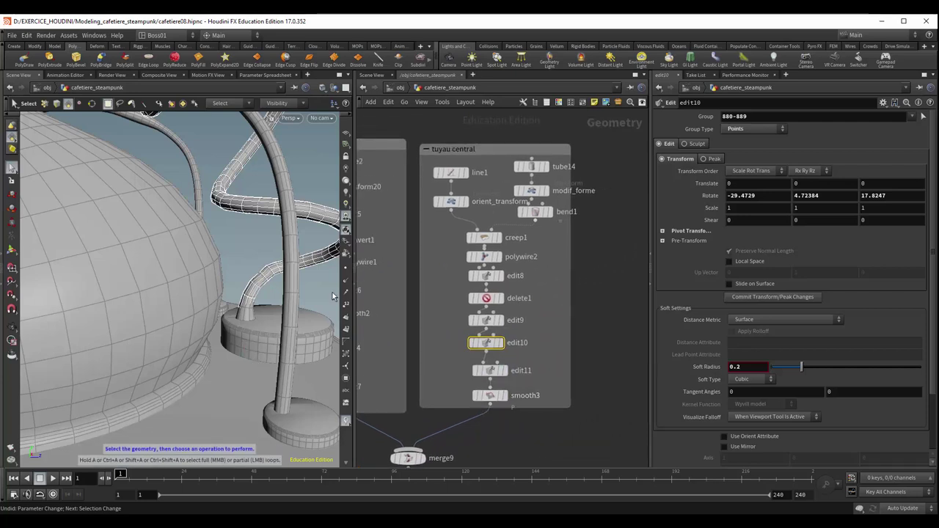
pyautogui.press('Escape')
pyautogui.moveTo(321, 288); pyautogui.dragTo(244, 360)
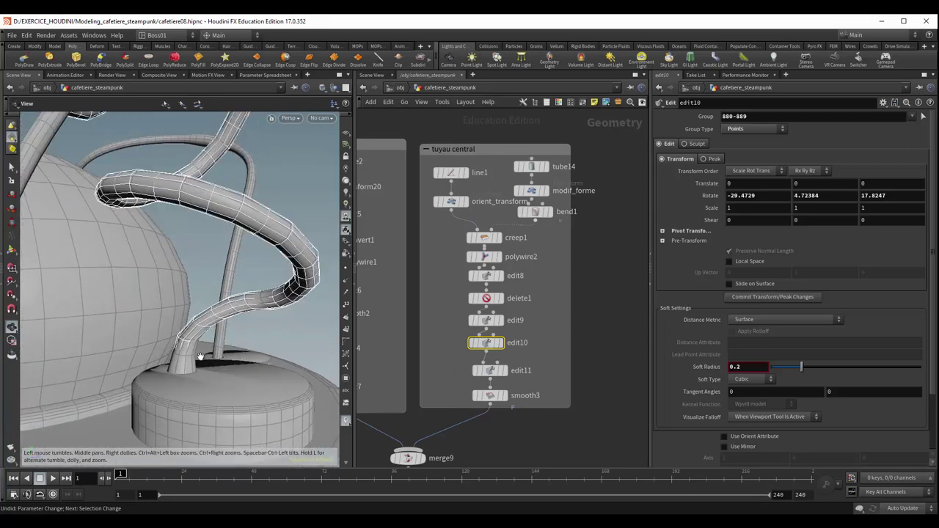
pyautogui.moveTo(489, 371)
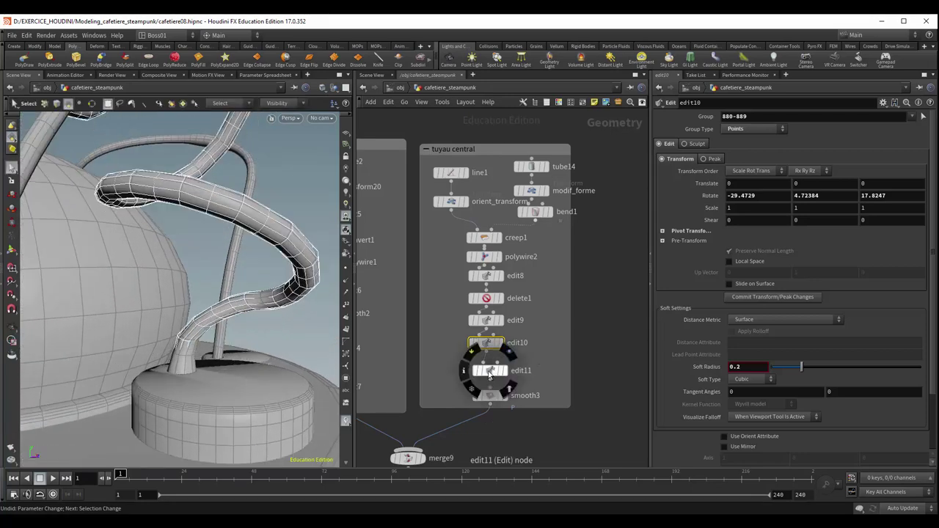
# - Inspect edit11, then show smooth3's settings: Uniform, Strength 10, Filter Quality 2
pyautogui.click(489, 370)
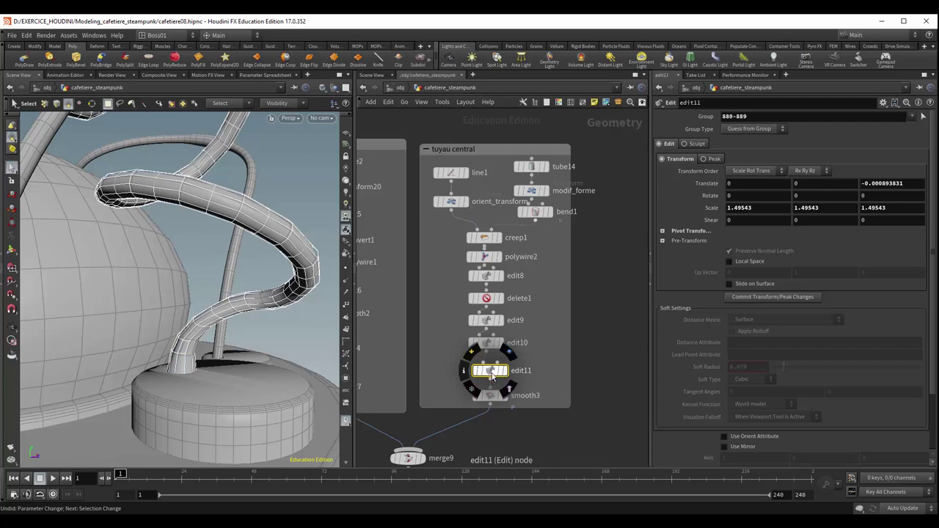
pyautogui.click(491, 397)
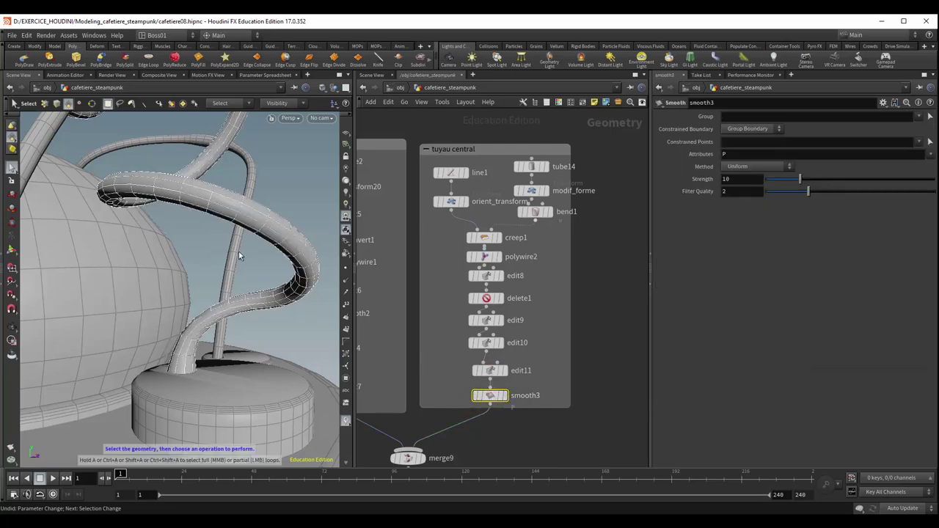
pyautogui.press('Escape')
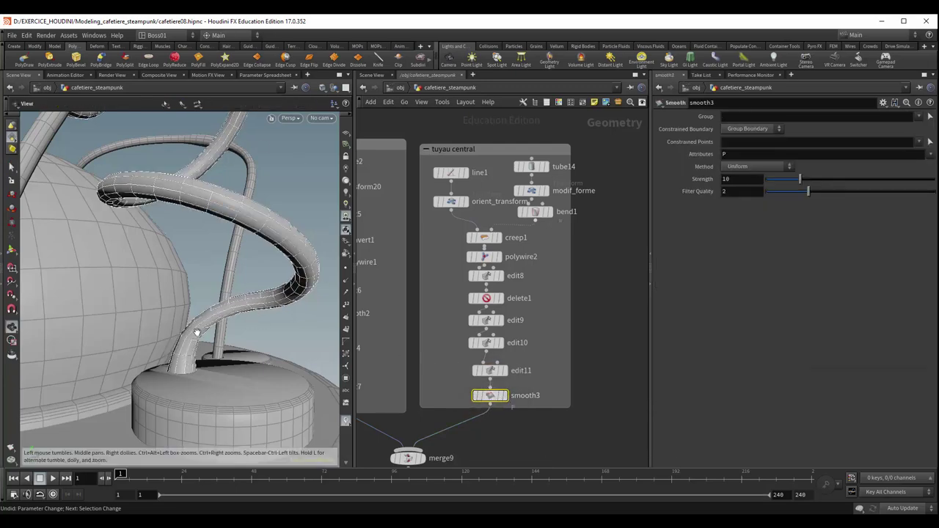
pyautogui.moveTo(197, 333)
pyautogui.mouseDown()
pyautogui.moveTo(148, 316)
pyautogui.moveTo(229, 342)
pyautogui.mouseUp()
pyautogui.moveTo(163, 289)
pyautogui.mouseDown()
pyautogui.moveTo(244, 303)
pyautogui.moveTo(168, 283)
pyautogui.mouseUp()
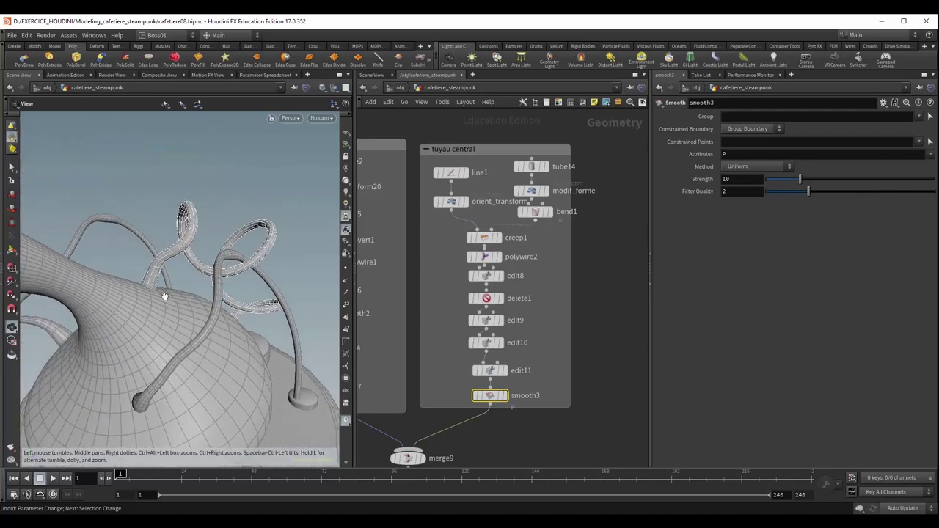
# - Orbit and zoom around the coffee maker to review the spout, base portholes and smoothed pipe
pyautogui.moveTo(271, 389); pyautogui.dragTo(160, 295)
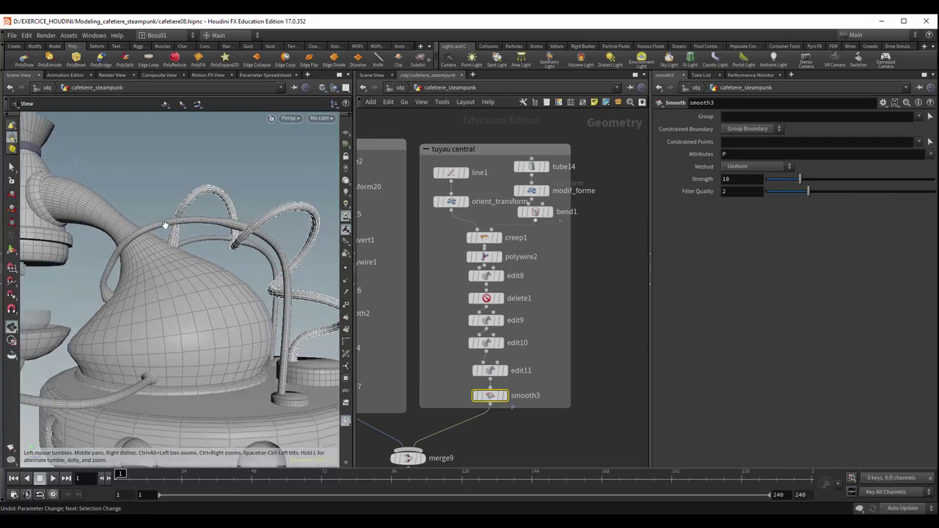
pyautogui.moveTo(297, 388)
pyautogui.mouseDown()
pyautogui.moveTo(264, 348)
pyautogui.moveTo(272, 352)
pyautogui.moveTo(220, 337)
pyautogui.moveTo(198, 319)
pyautogui.mouseUp()
pyautogui.scroll(3, 264, 348)
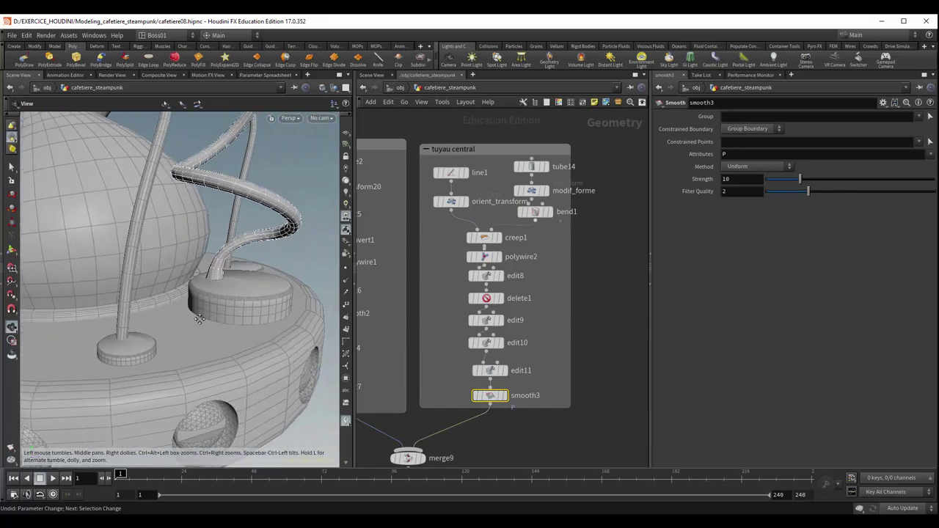
pyautogui.scroll(-2, 189, 343)
pyautogui.scroll(-3, 157, 343)
pyautogui.scroll(5, 188, 350)
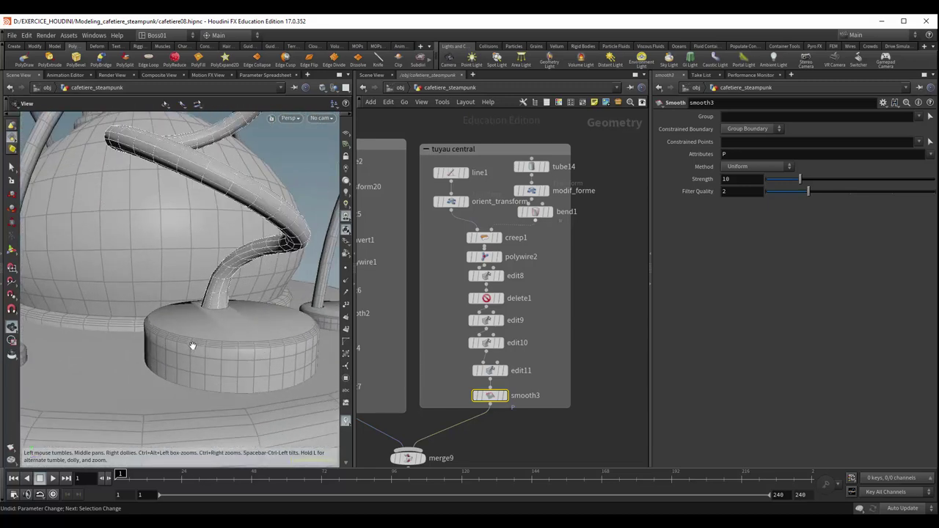
pyautogui.scroll(-2, 192, 345)
pyautogui.scroll(-1, 220, 345)
pyautogui.scroll(-1, 196, 329)
pyautogui.scroll(-1, 142, 325)
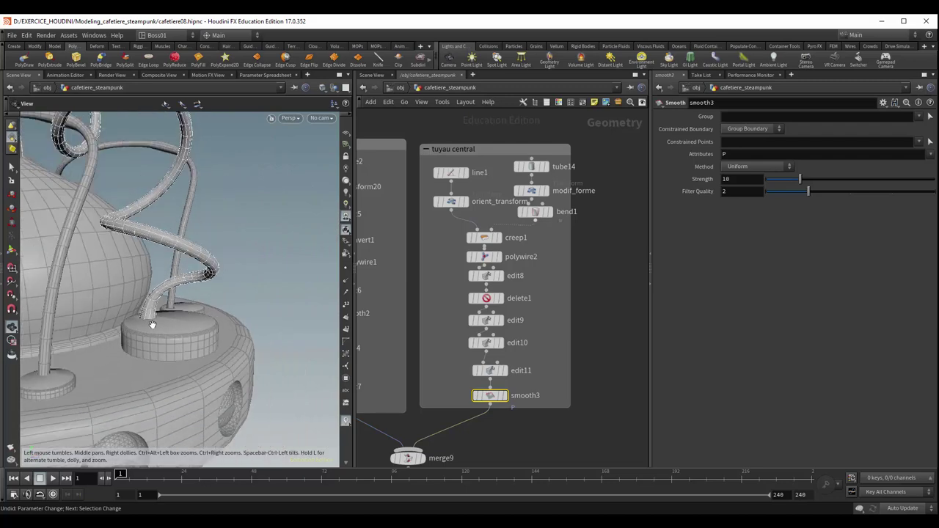
pyautogui.scroll(-2, 152, 324)
pyautogui.moveTo(154, 325); pyautogui.dragTo(220, 334)
pyautogui.scroll(1, 183, 329)
pyautogui.scroll(1, 185, 328)
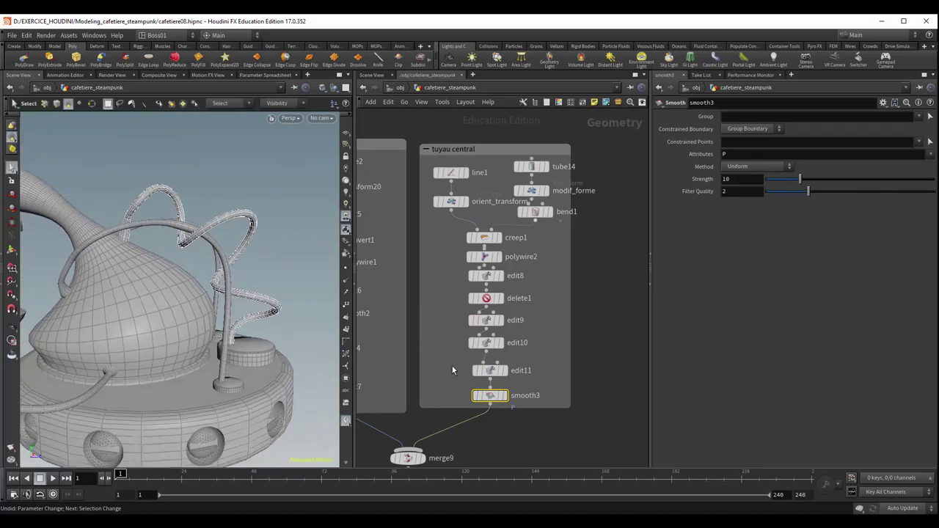